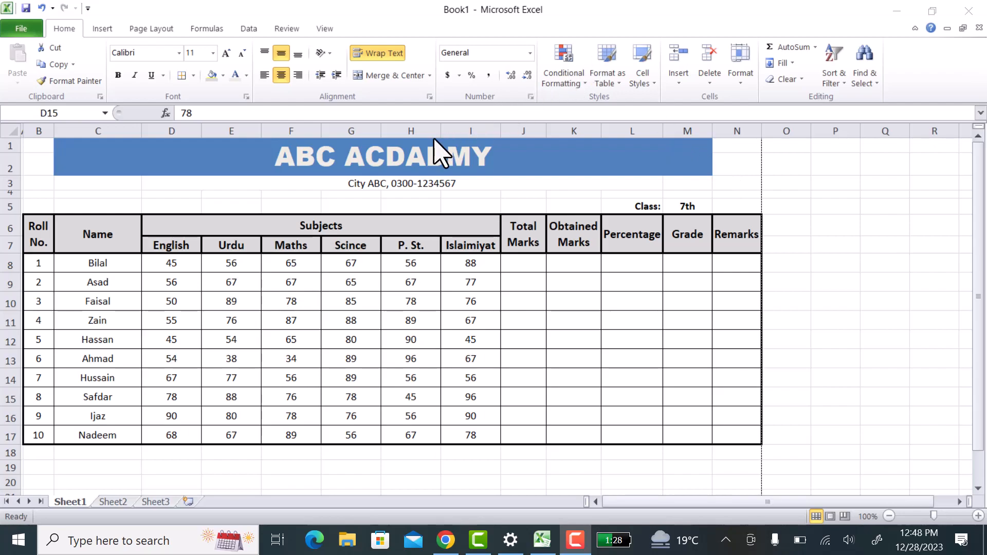
pyautogui.click(425, 157)
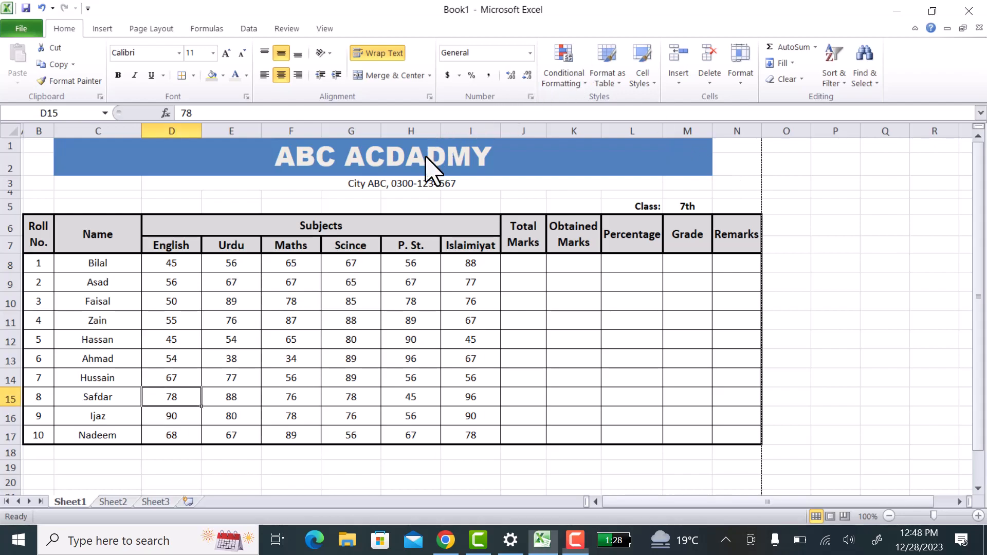
pyautogui.click(351, 183)
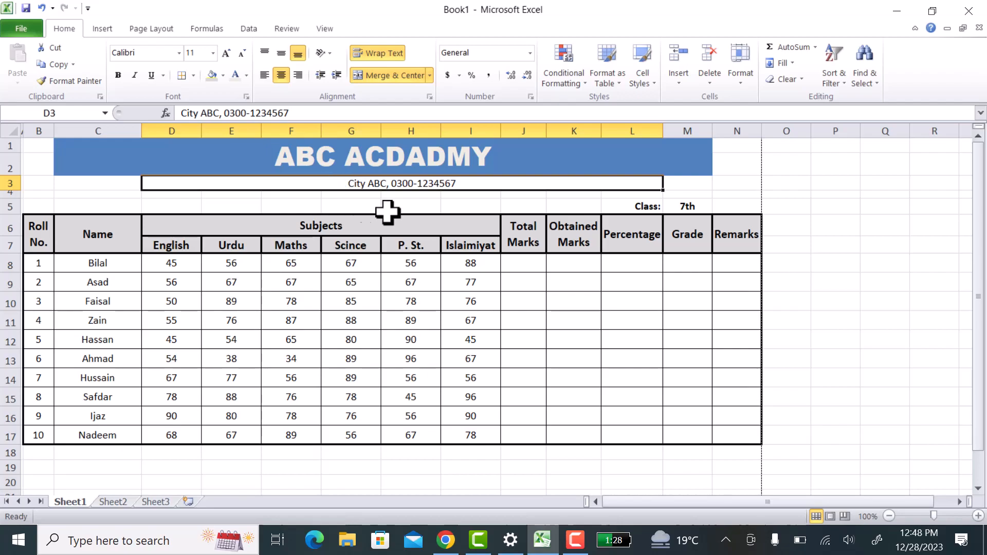
pyautogui.click(677, 203)
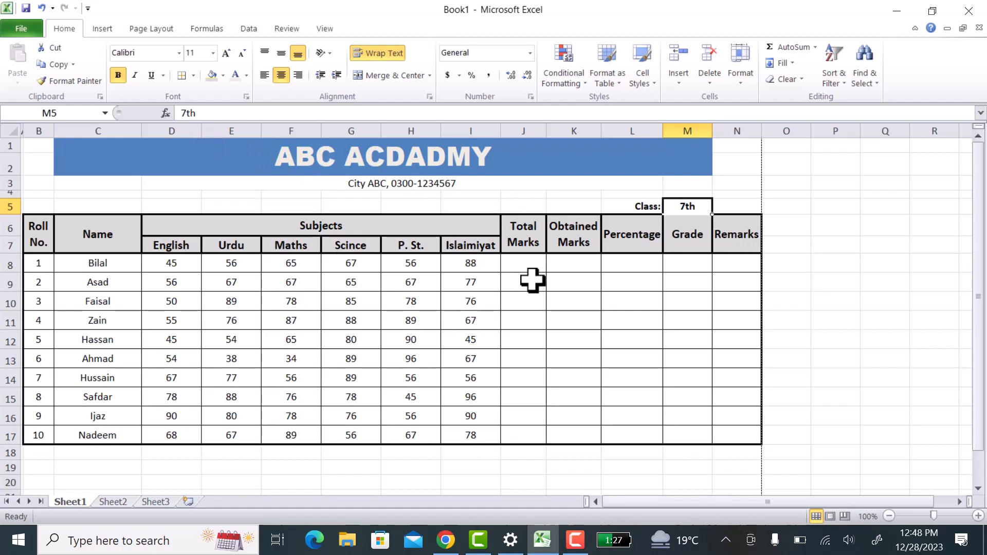
pyautogui.moveTo(177, 261); pyautogui.dragTo(458, 264)
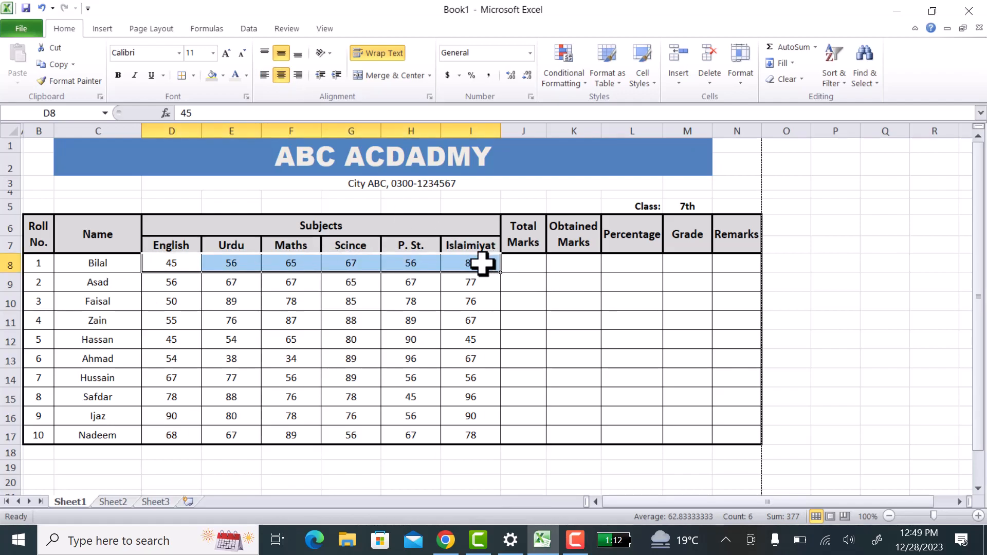
# - Enter 600 as the Total Marks for roll number 1 in cell J8
pyautogui.click(520, 263)
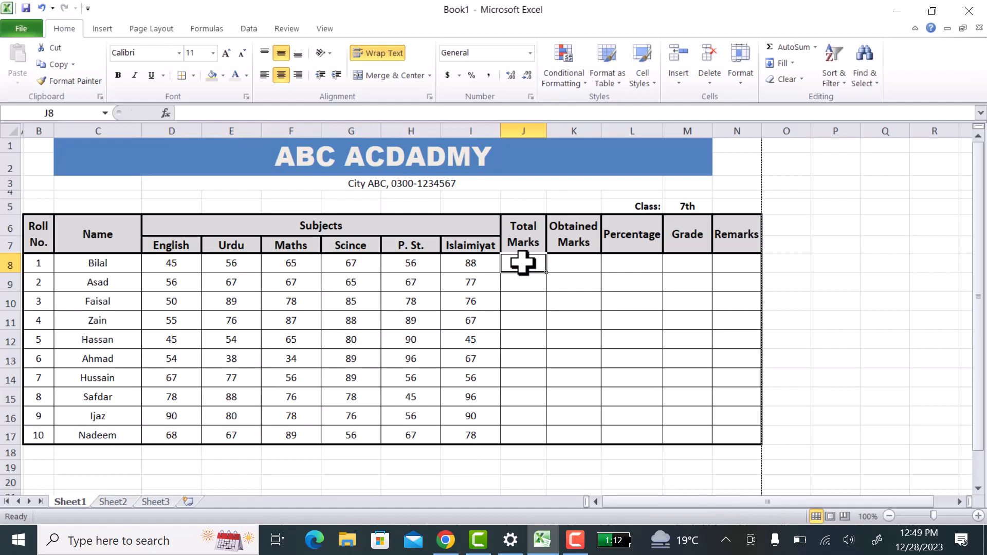
pyautogui.write('600')
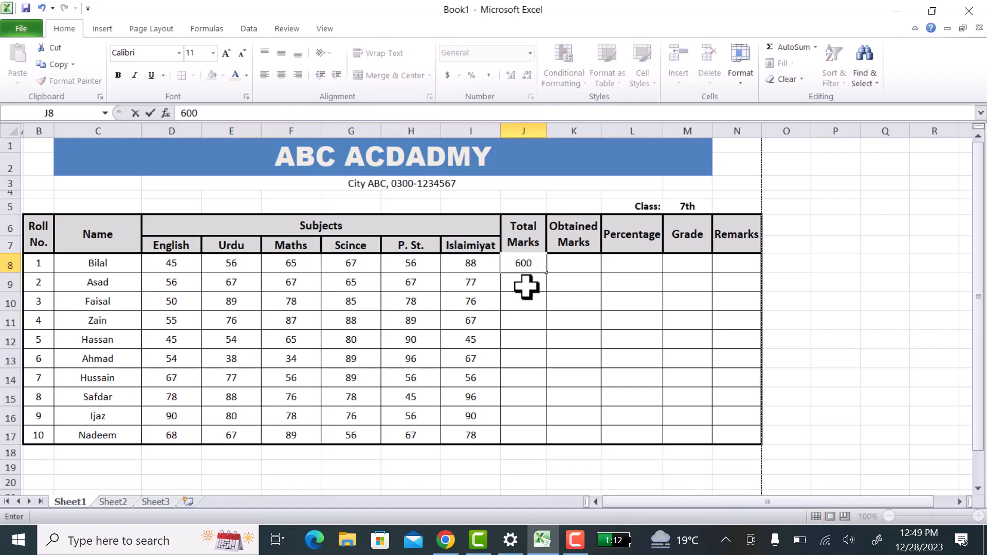
pyautogui.press('Return')
pyautogui.click(529, 262)
pyautogui.moveTo(546, 272); pyautogui.dragTo(545, 443)
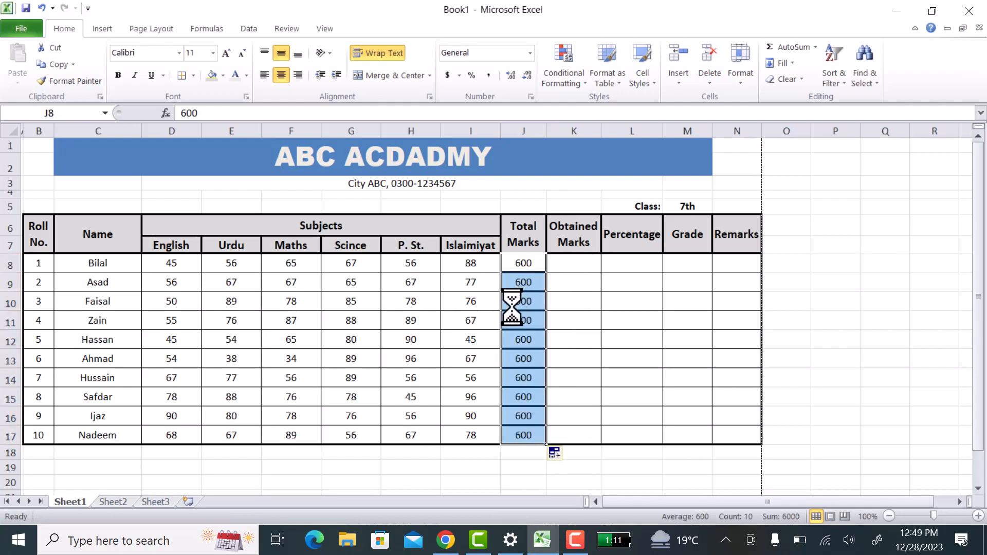
pyautogui.hotkey('ctrl', 'z')
# - Enter 600 as the Total Marks in J9 and fill it down through J17
pyautogui.click(524, 281)
pyautogui.write('600')
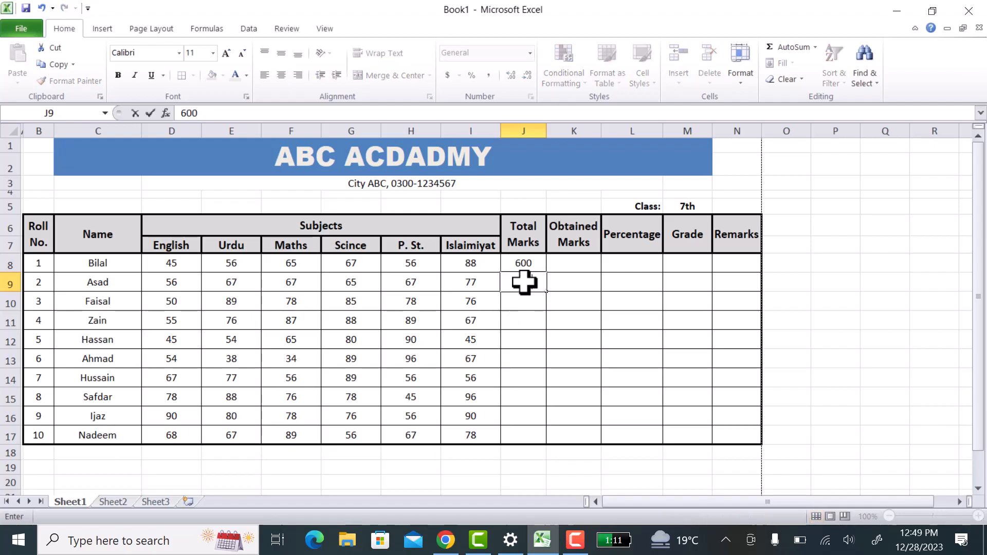
pyautogui.press('Return')
pyautogui.click(533, 287)
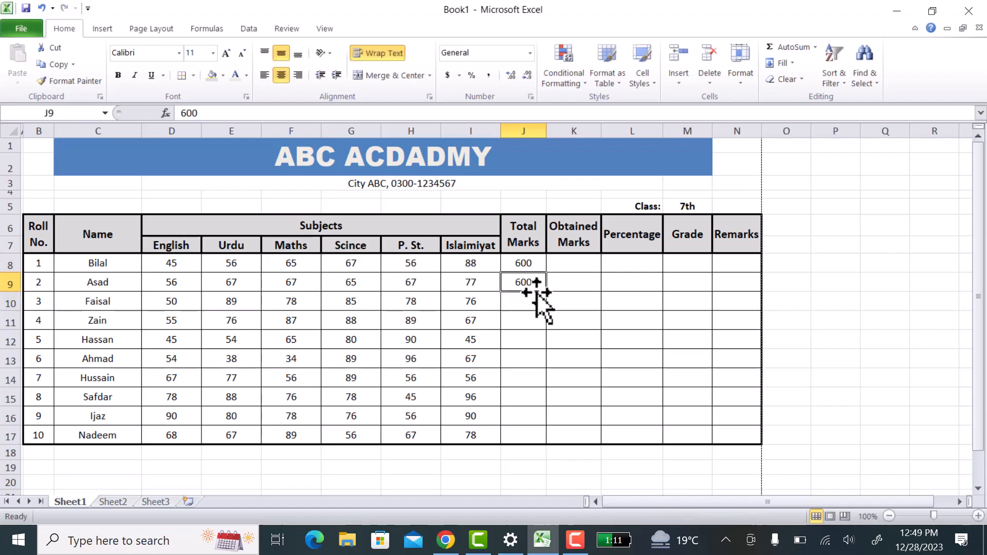
pyautogui.moveTo(546, 292); pyautogui.dragTo(540, 442)
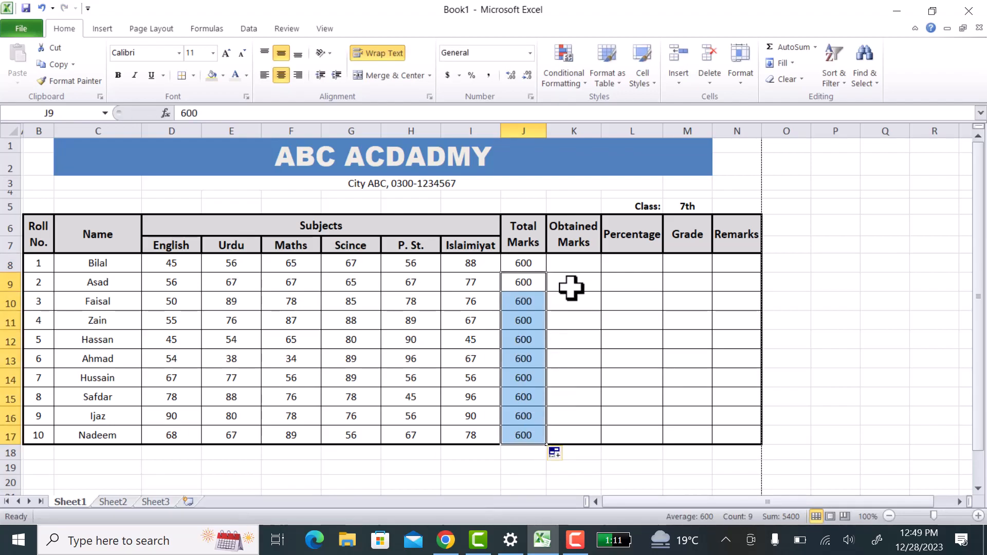
# - Calculate the Obtained Marks for roll number 1 in K8 with the formula =SUM(D8:I8)
pyautogui.click(574, 263)
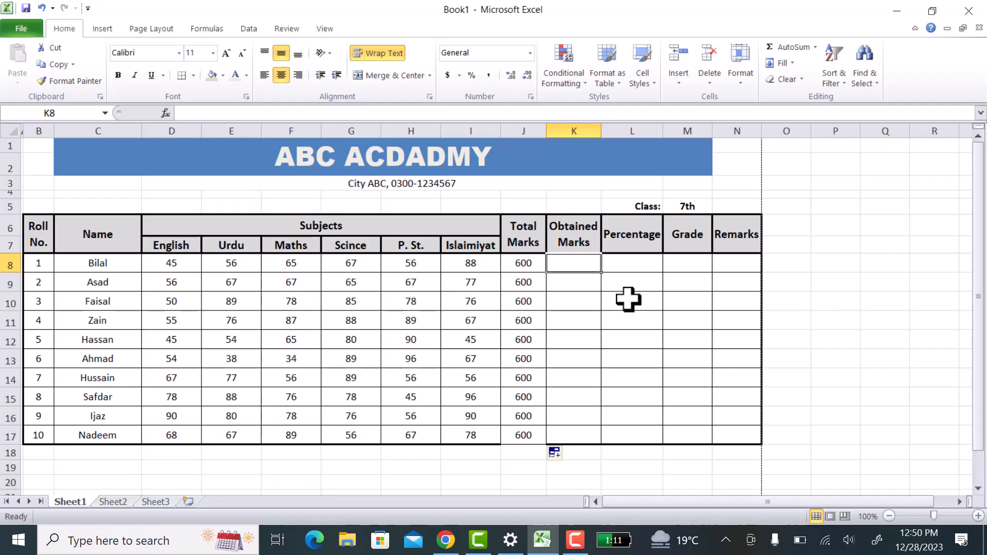
pyautogui.write('=su')
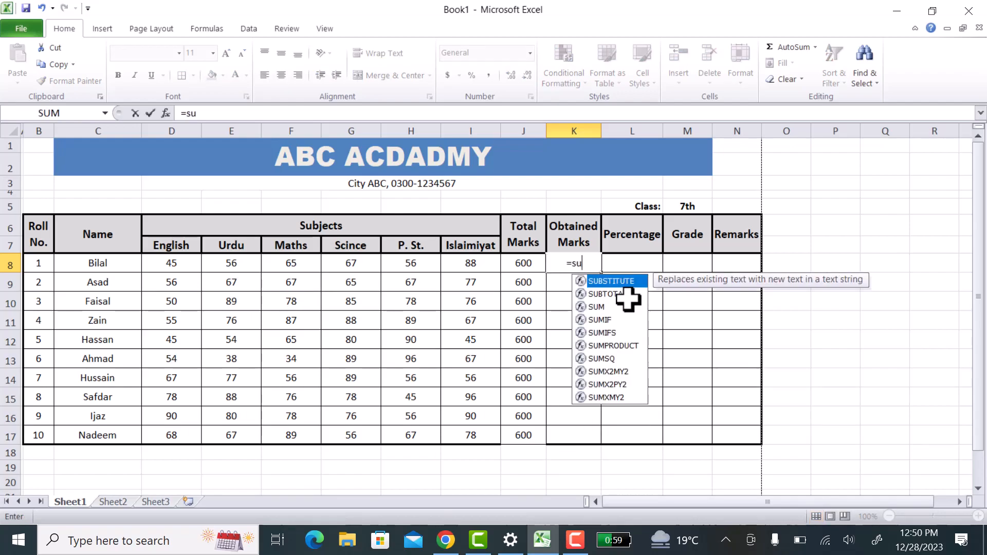
pyautogui.write('m(')
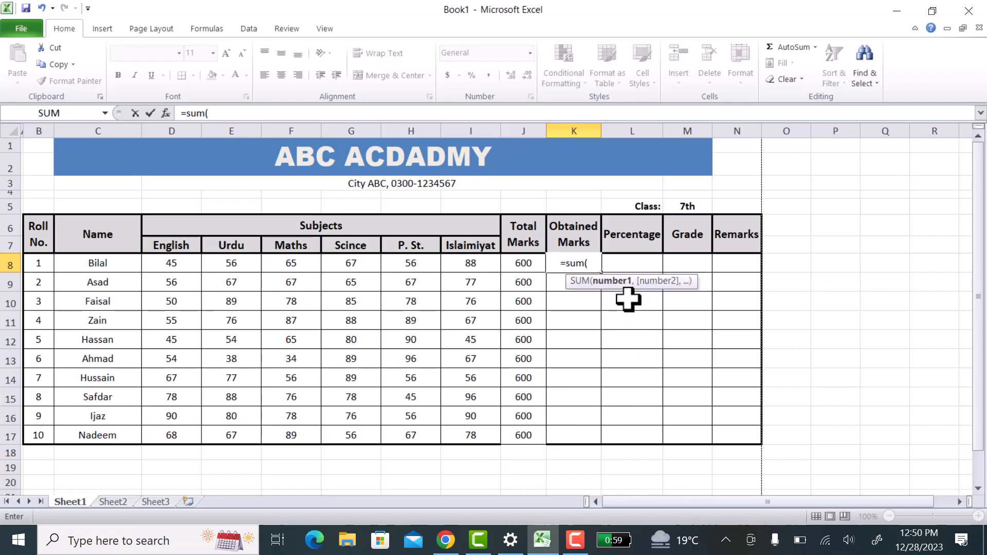
pyautogui.press('Left')
pyautogui.press('Left')
pyautogui.hotkey('shift', 'Left')
pyautogui.hotkey('shift', 'Left')
pyautogui.hotkey('shift', 'Left')
pyautogui.hotkey('shift', 'Left')
pyautogui.hotkey('shift', 'Left')
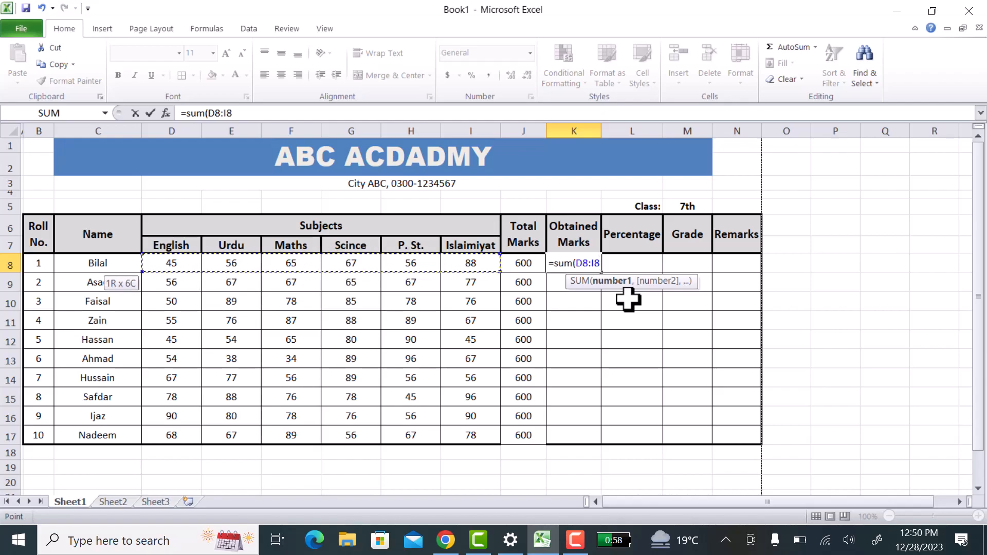
pyautogui.write(')')
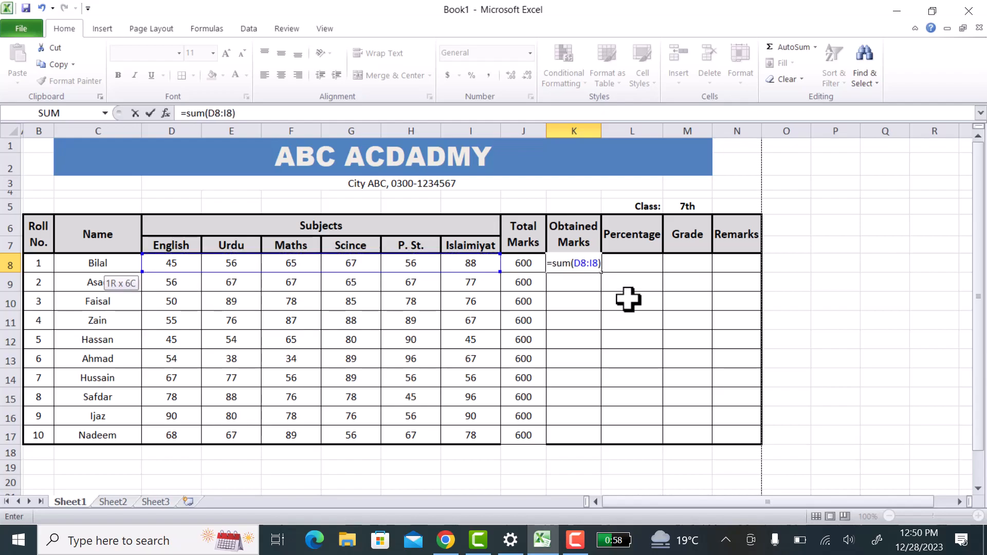
pyautogui.press('Return')
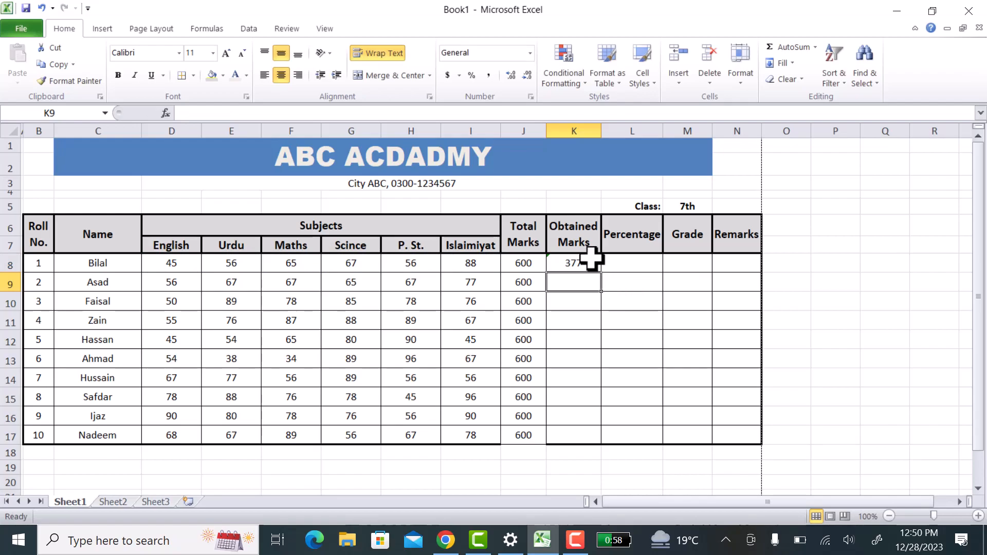
# - Calculate the Percentage for roll number 1 in L8 with the formula =SUM(K8/J8*100)
pyautogui.click(619, 264)
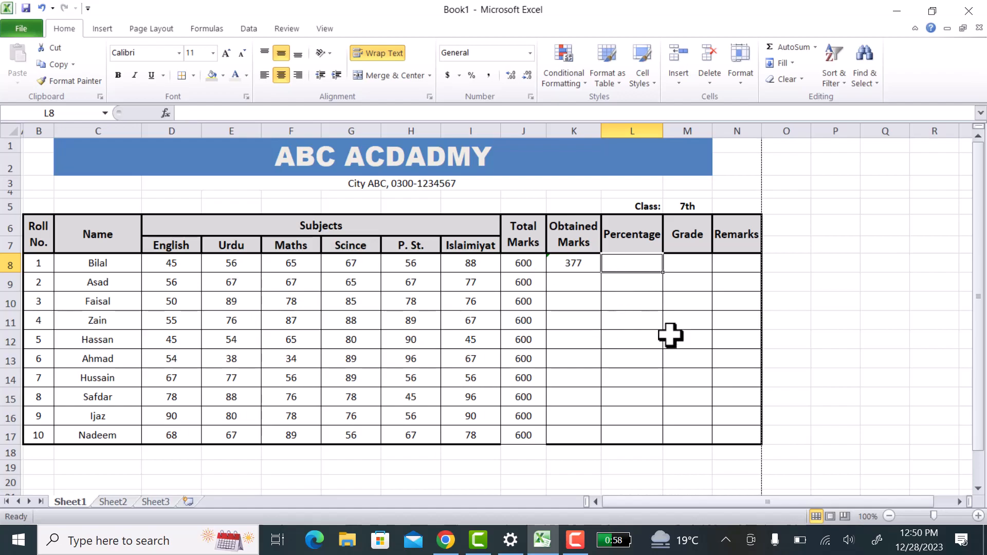
pyautogui.write('=')
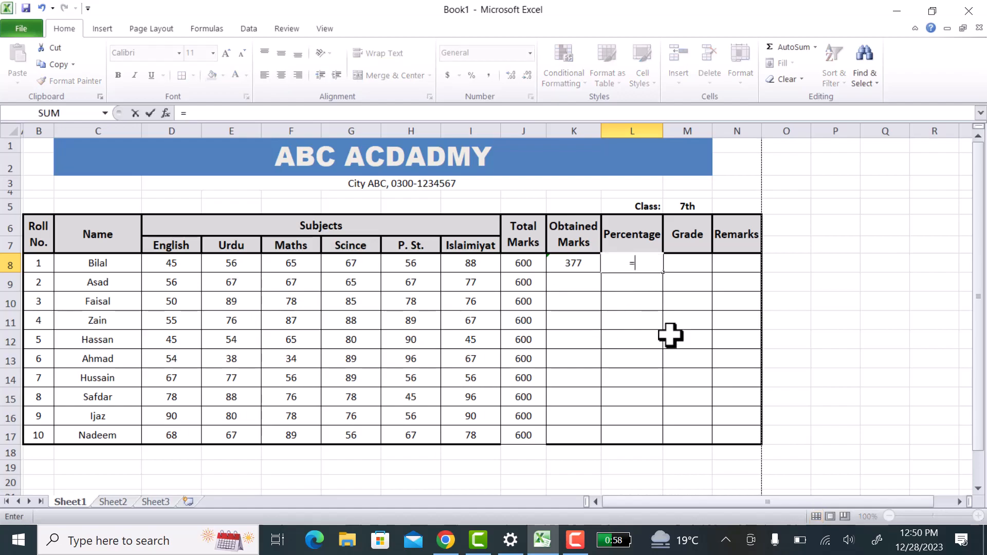
pyautogui.write('sum(')
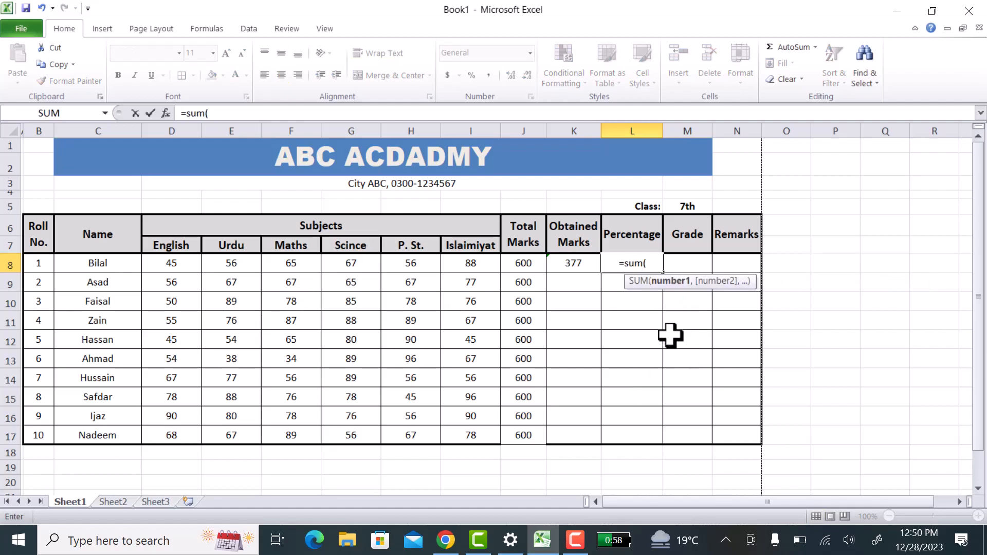
pyautogui.press('Left')
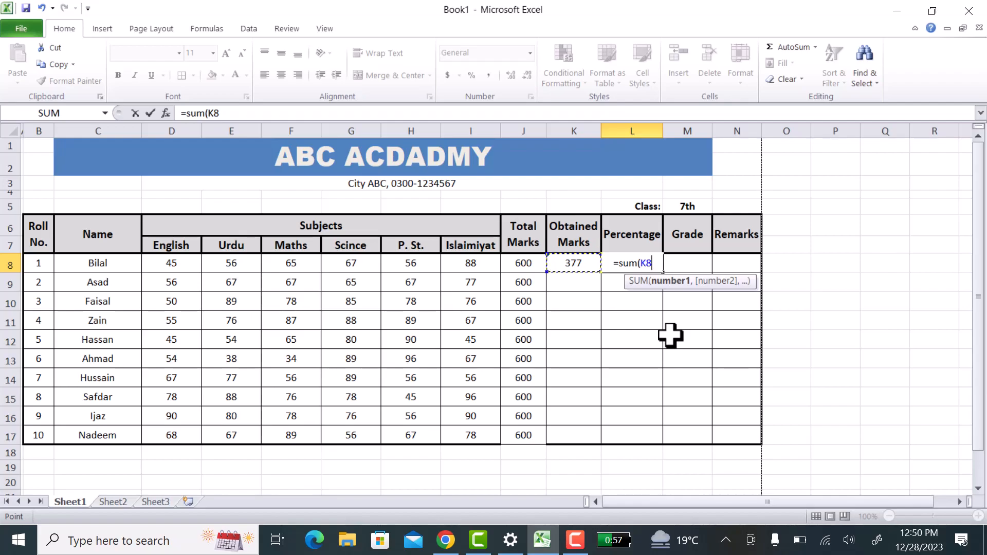
pyautogui.write('?')
pyautogui.press('BackSpace')
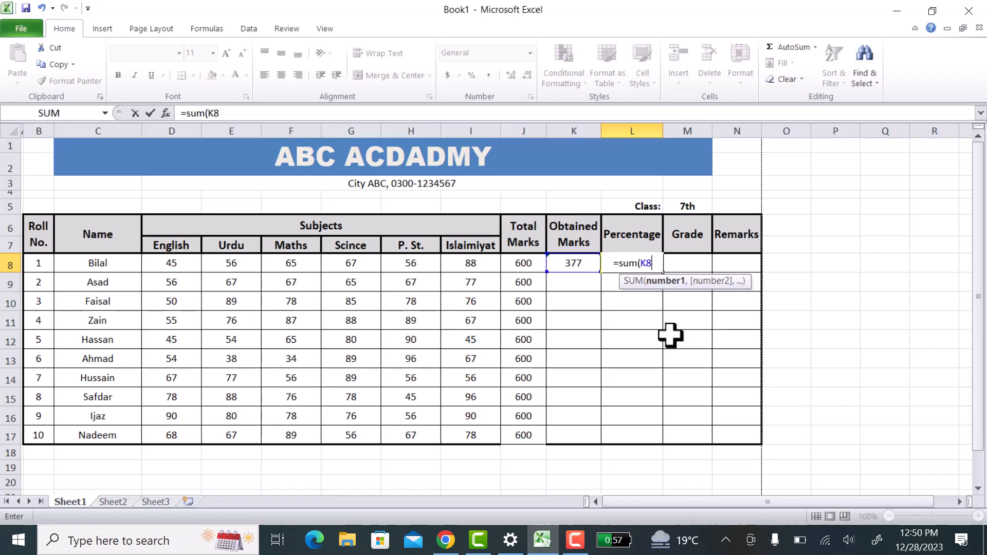
pyautogui.write('/')
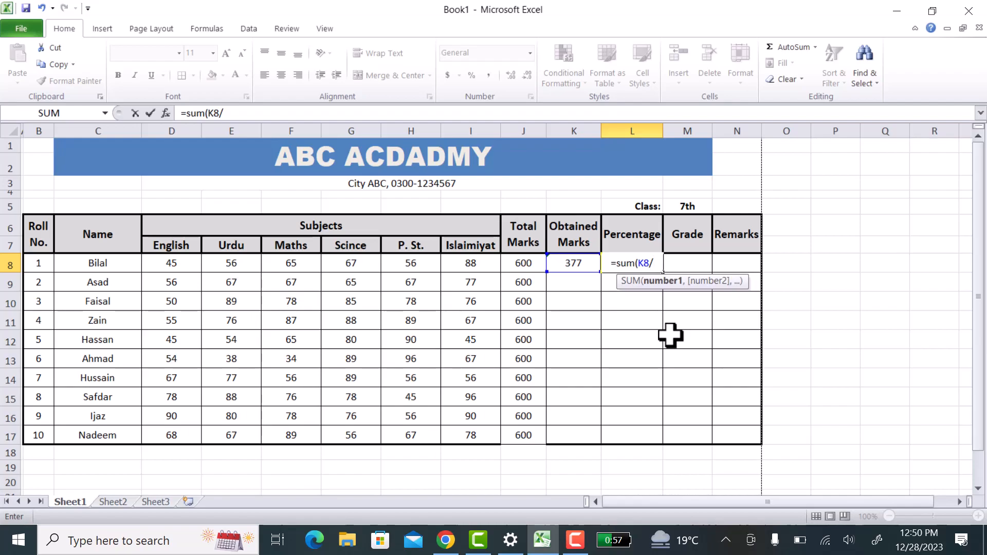
pyautogui.press('Left')
pyautogui.press('Left')
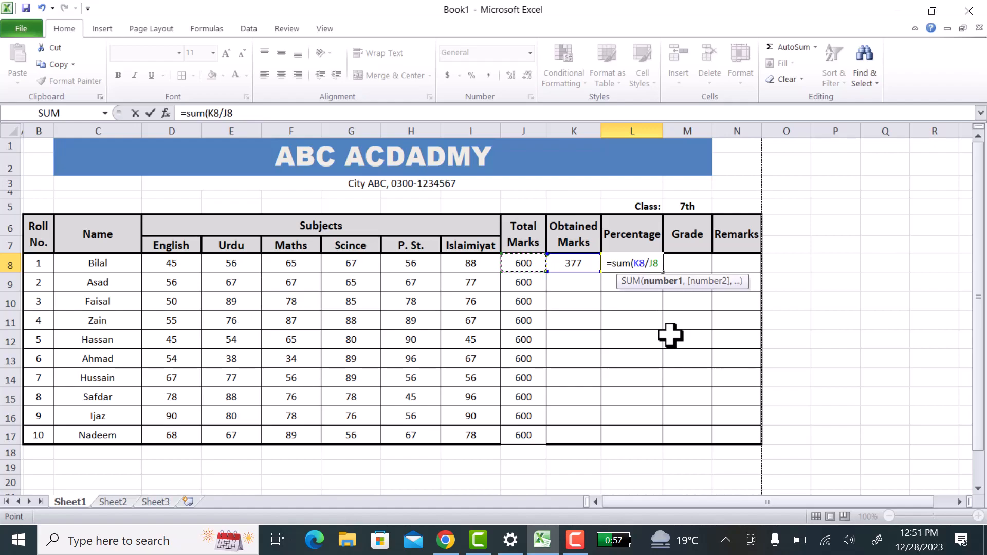
pyautogui.write('*')
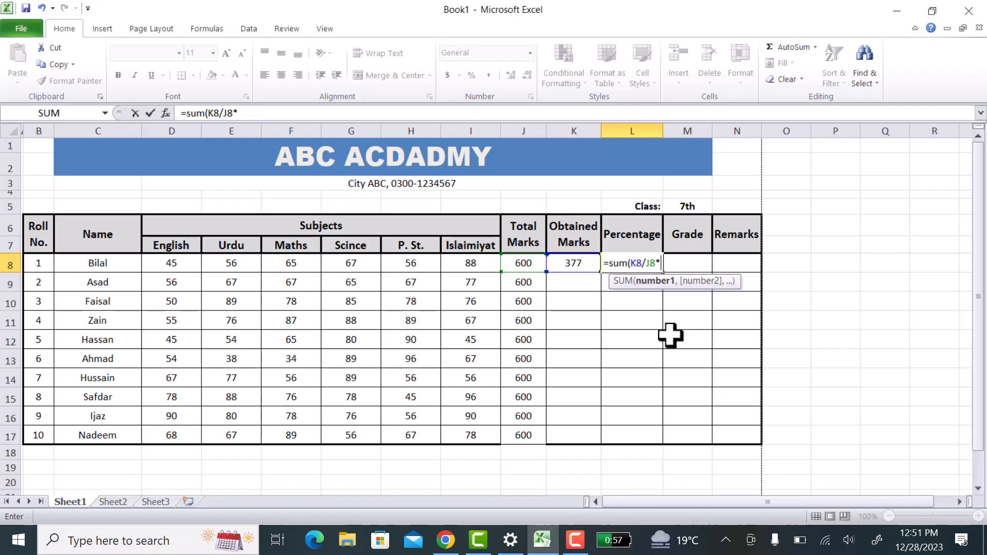
pyautogui.write('100)')
pyautogui.press('Return')
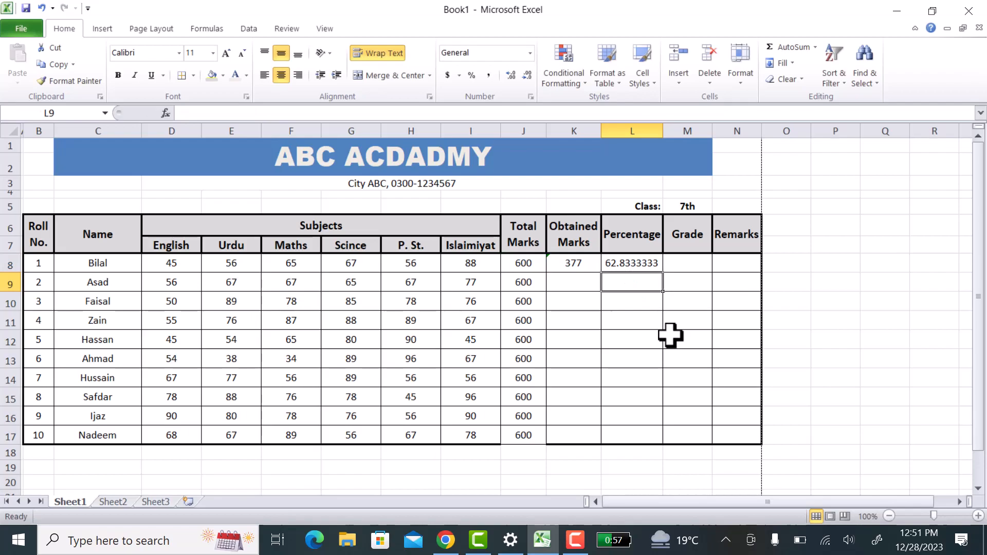
pyautogui.press('Up')
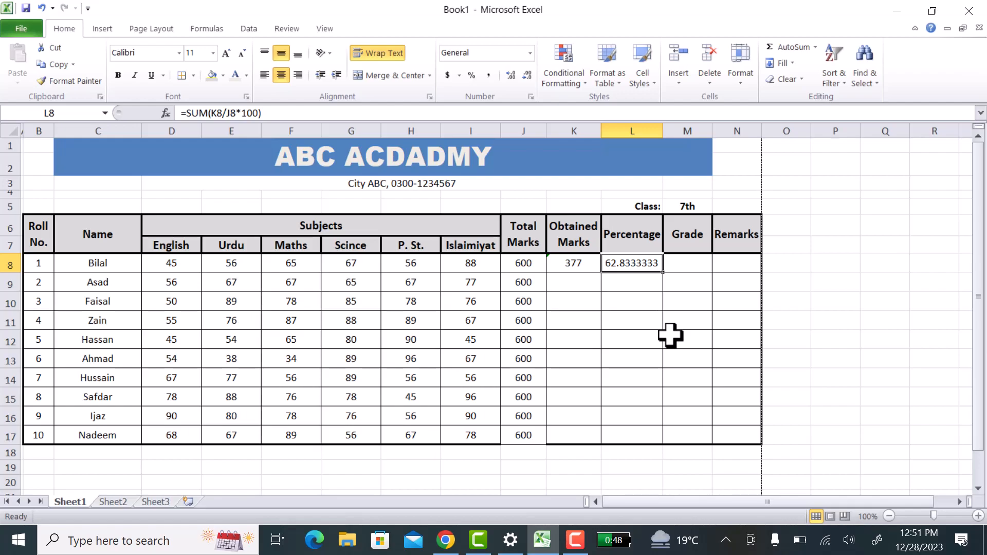
# - Copy the Obtained Marks formula from K8 down to all remaining students through K17
pyautogui.click(571, 259)
pyautogui.click(591, 281)
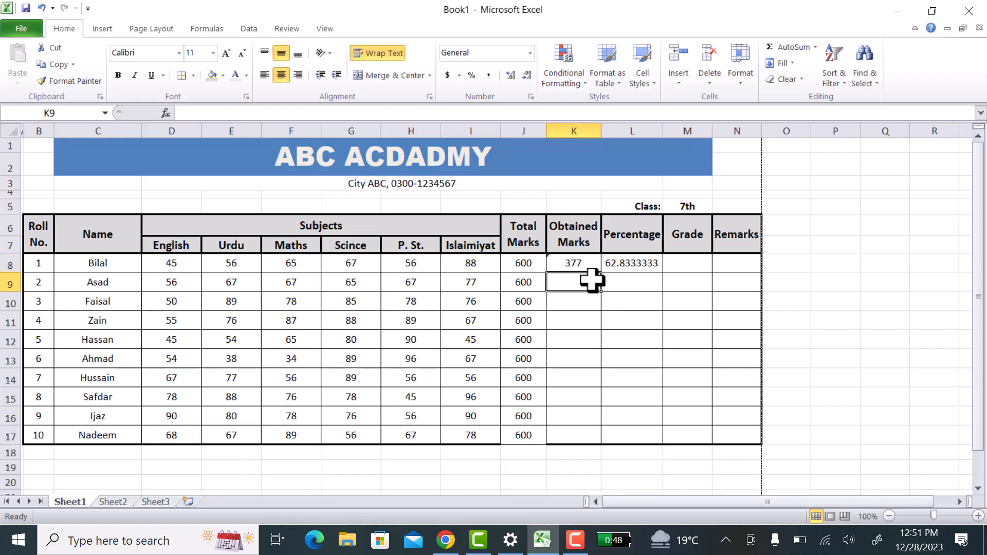
pyautogui.hotkey('ctrl', 'd')
pyautogui.click(584, 301)
pyautogui.hotkey('ctrl', 'd')
pyautogui.click(583, 322)
pyautogui.hotkey('ctrl', 'd')
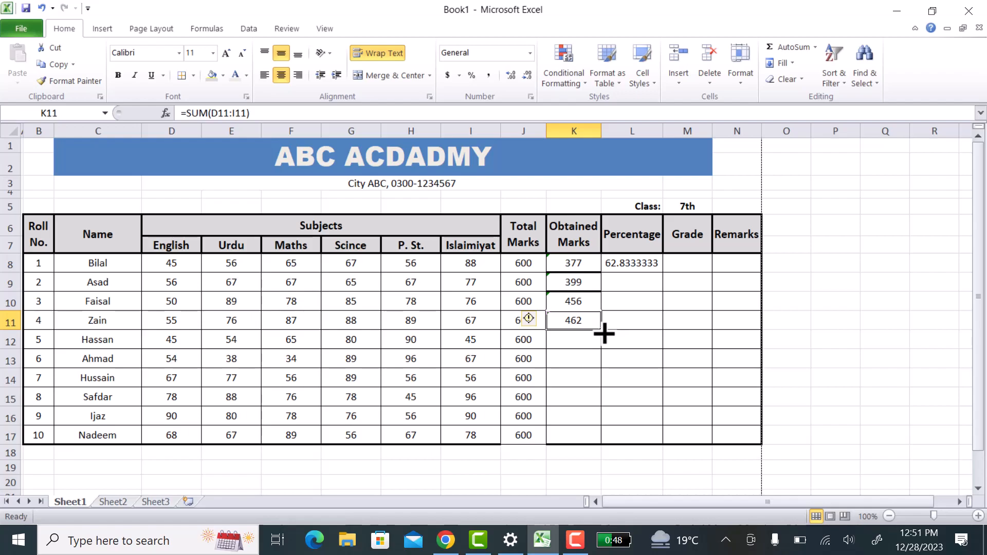
pyautogui.moveTo(604, 334); pyautogui.dragTo(594, 445)
# - Fill the Percentage formula from L8 down to L17
pyautogui.click(645, 371)
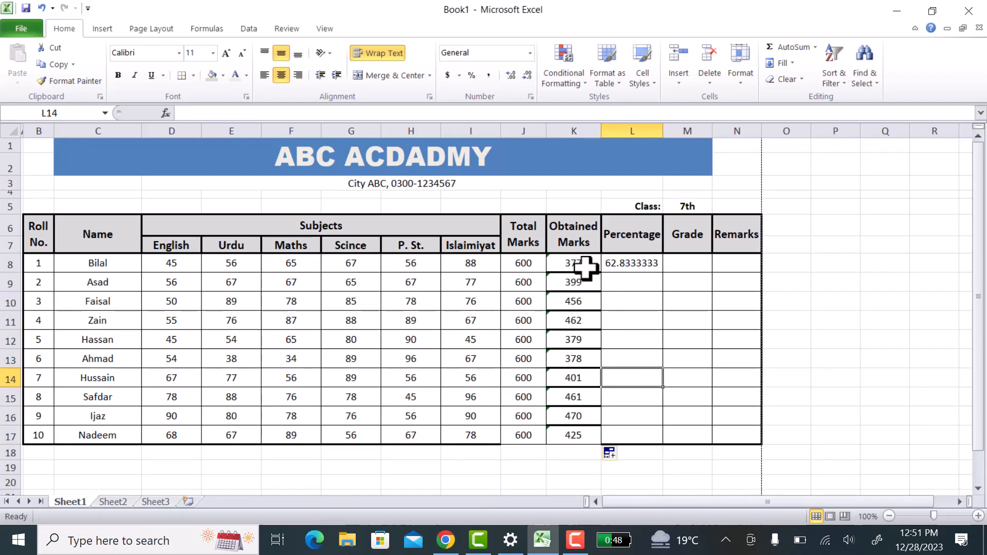
pyautogui.click(634, 263)
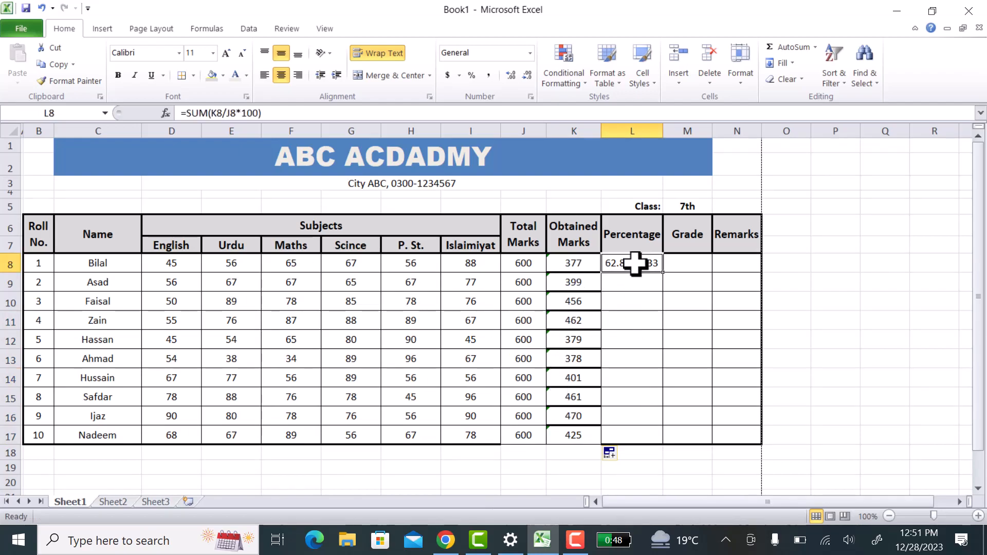
pyautogui.moveTo(663, 272); pyautogui.dragTo(654, 439)
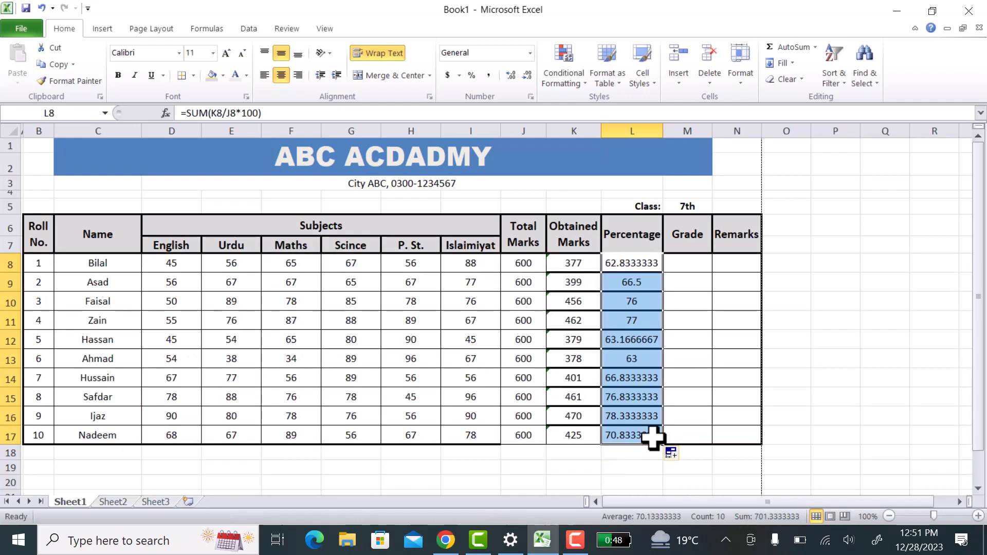
# - Format the percentages in L8:L17 with the Number category and 1 decimal place
pyautogui.click(631, 264)
pyautogui.moveTo(631, 263); pyautogui.dragTo(620, 436)
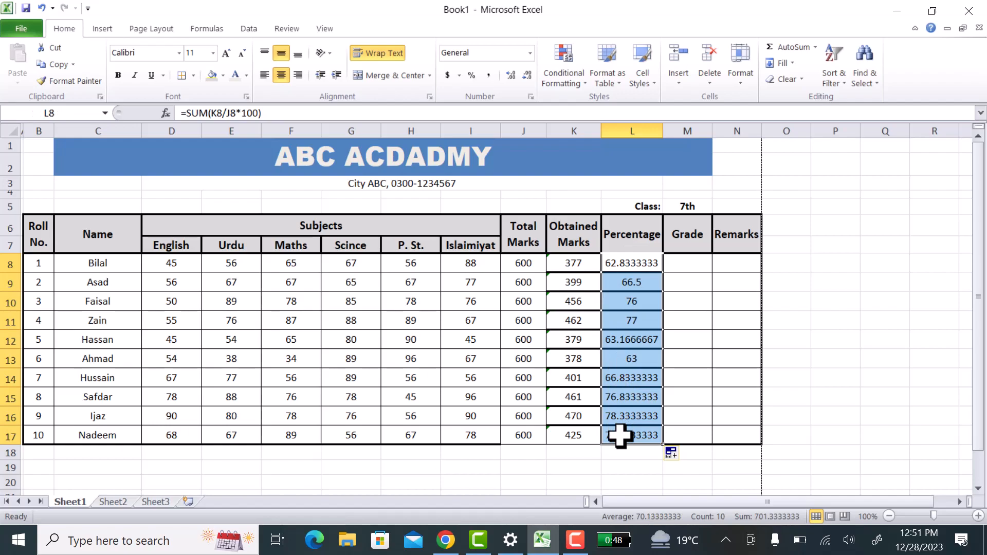
pyautogui.hotkey('ctrl', '1')
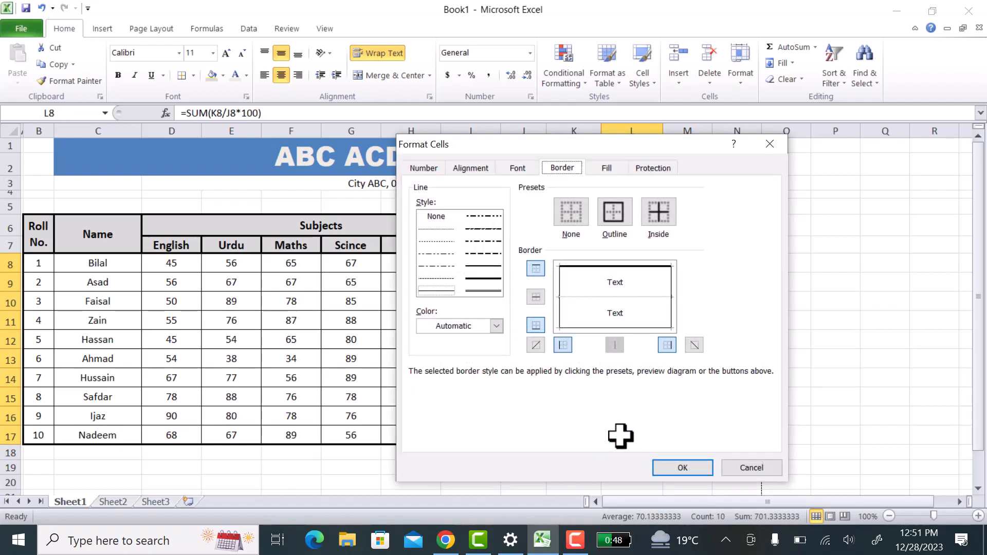
pyautogui.click(432, 169)
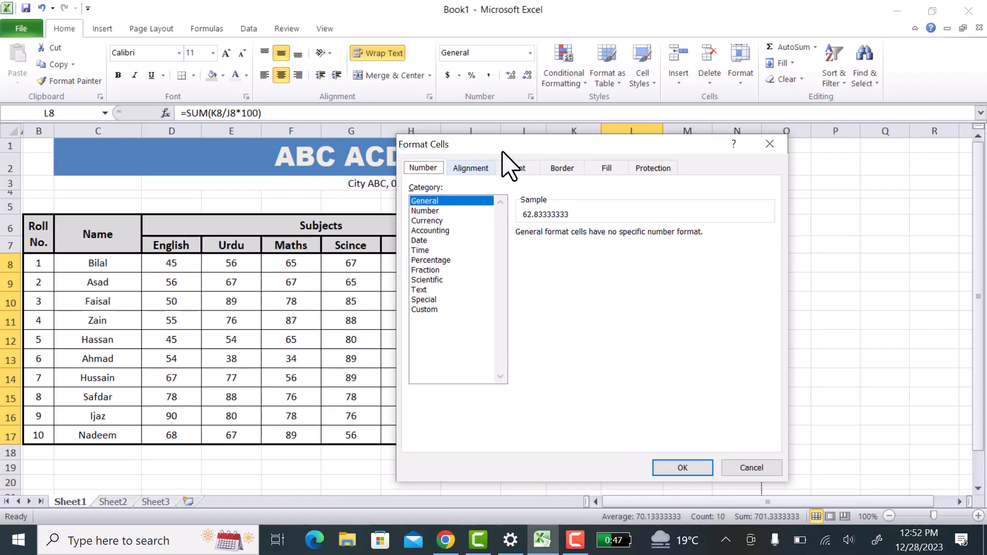
pyautogui.moveTo(513, 149); pyautogui.dragTo(802, 141)
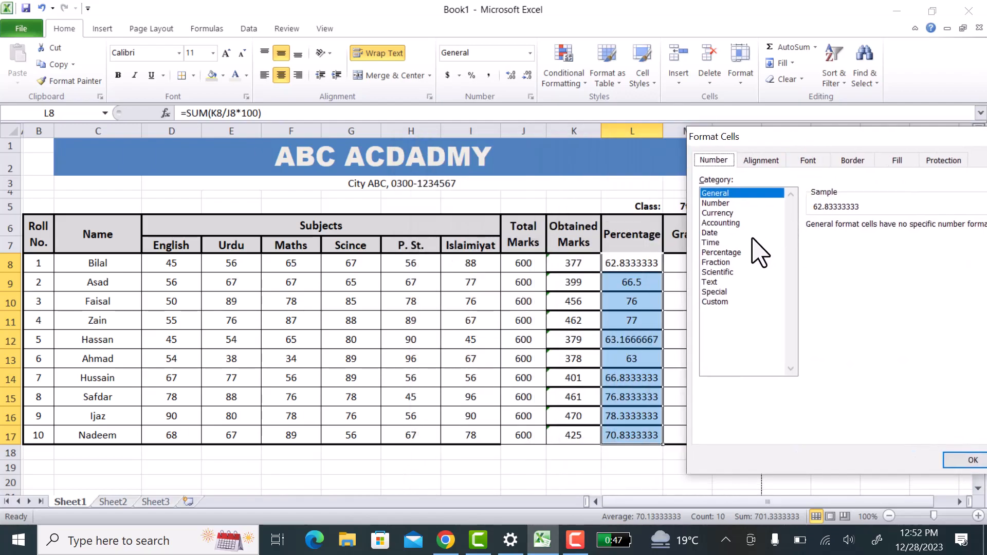
pyautogui.click(715, 203)
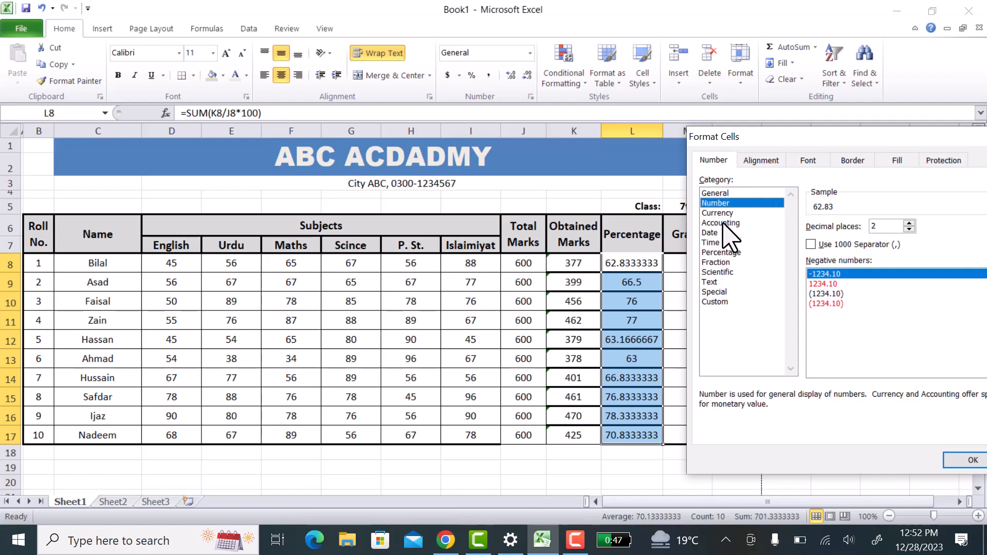
pyautogui.click(909, 230)
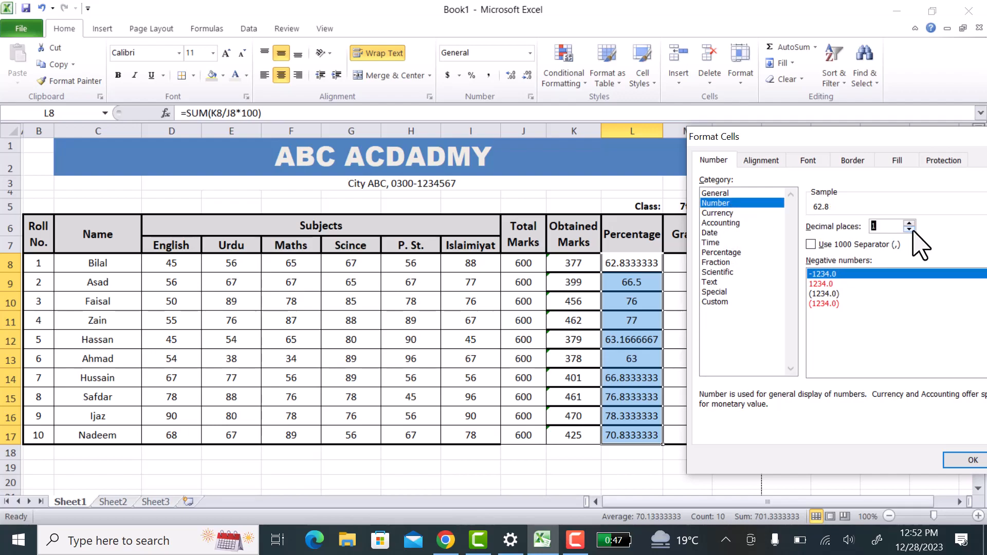
pyautogui.doubleClick(878, 226)
pyautogui.click(972, 461)
pyautogui.click(628, 341)
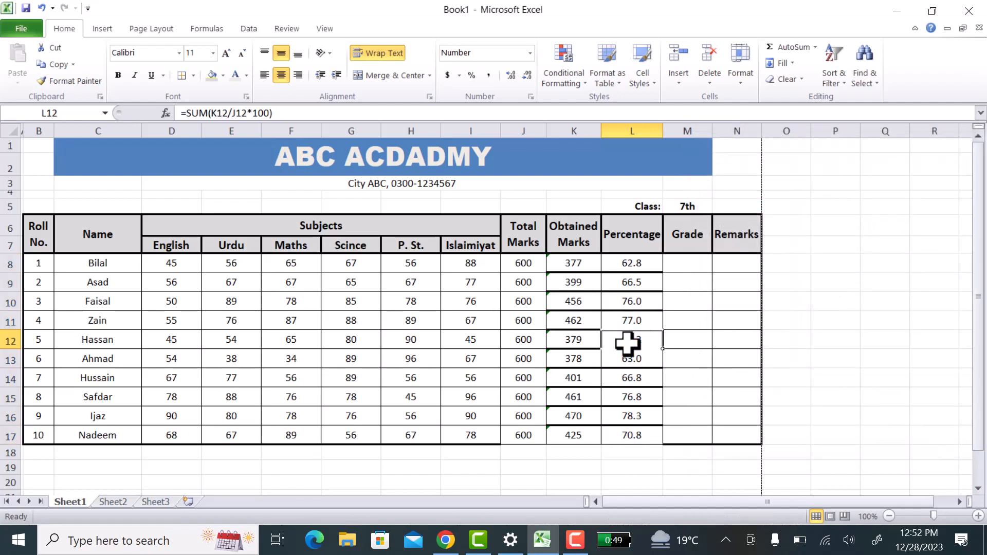
# - Check the grading scale on Sheet2, and begin the Grade formula in M8 of Sheet1 with =if(L8>=90,"A+",
pyautogui.click(695, 260)
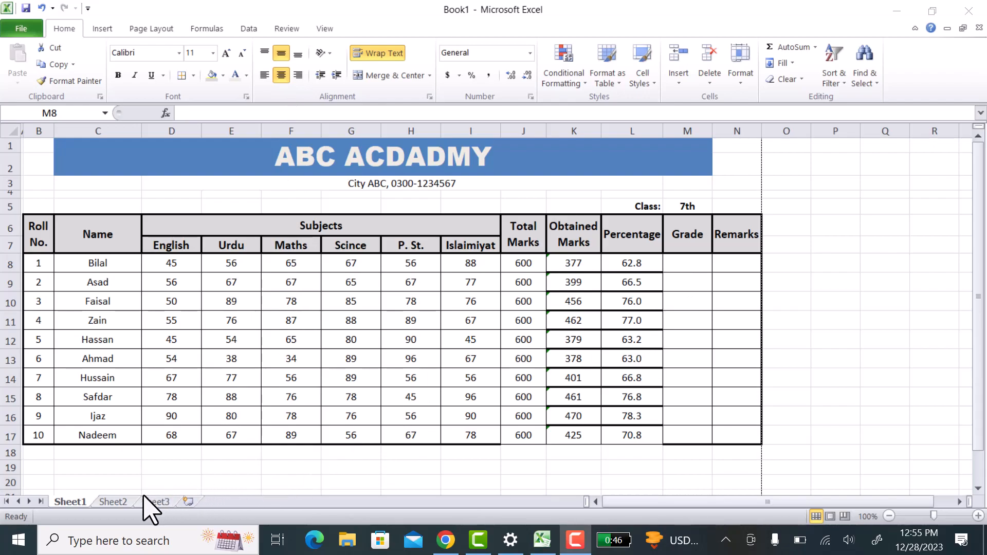
pyautogui.click(112, 503)
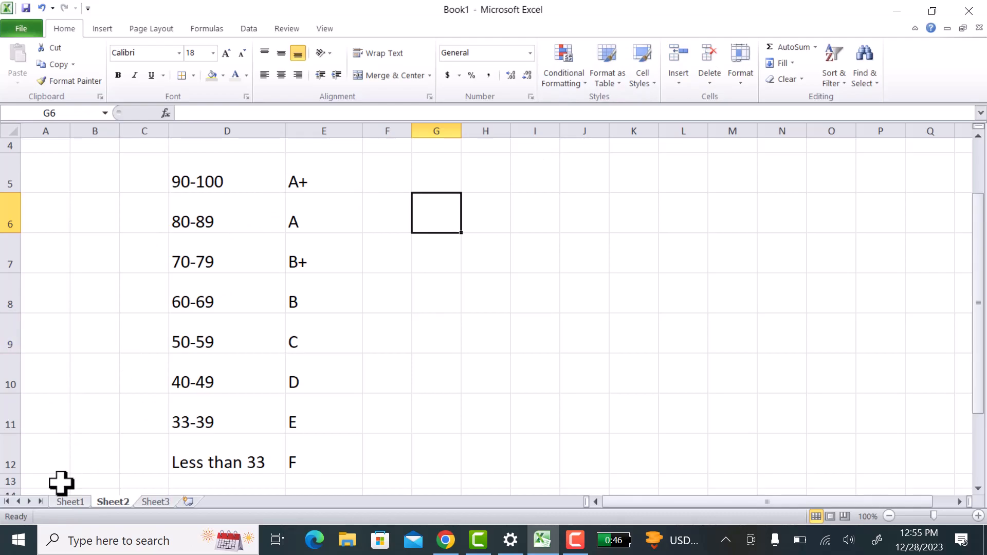
pyautogui.click(66, 502)
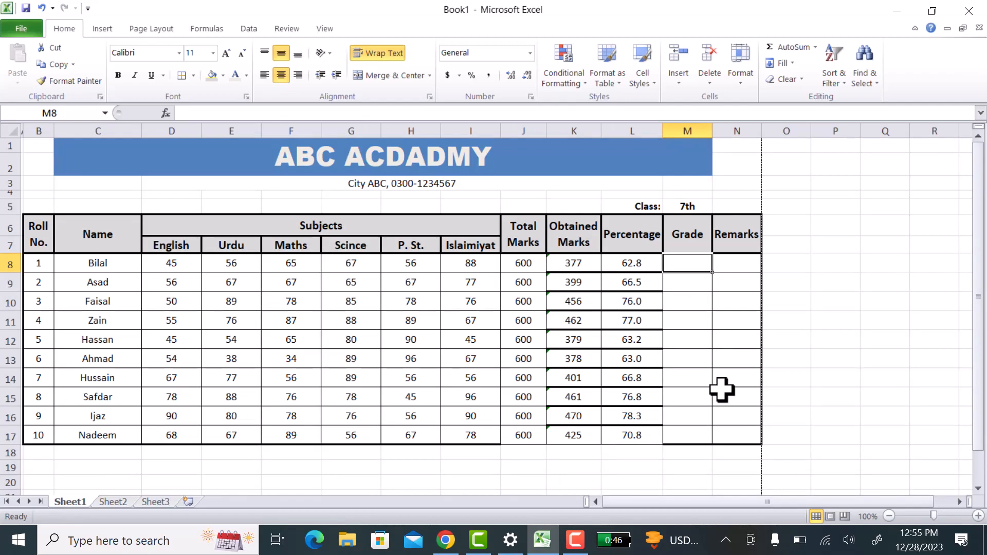
pyautogui.write('=')
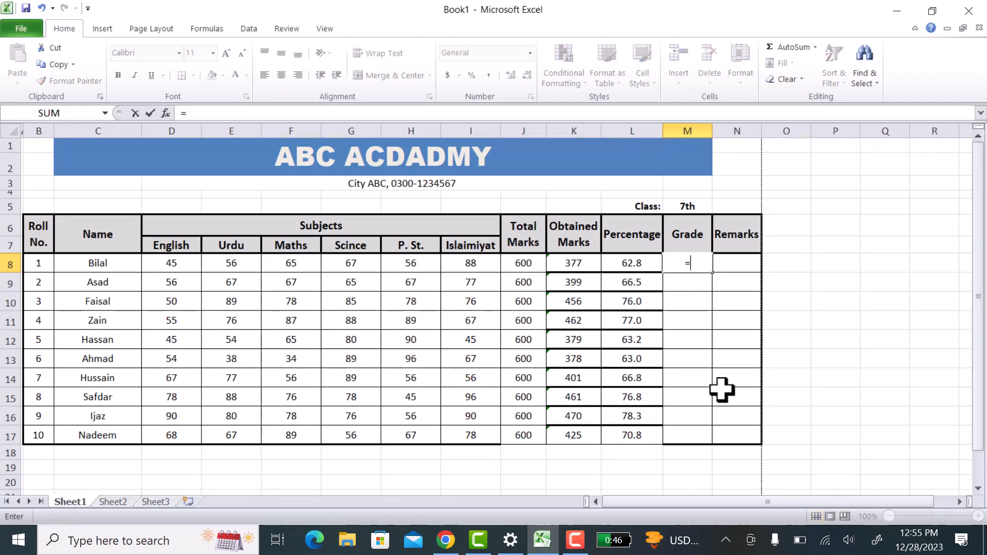
pyautogui.write('if')
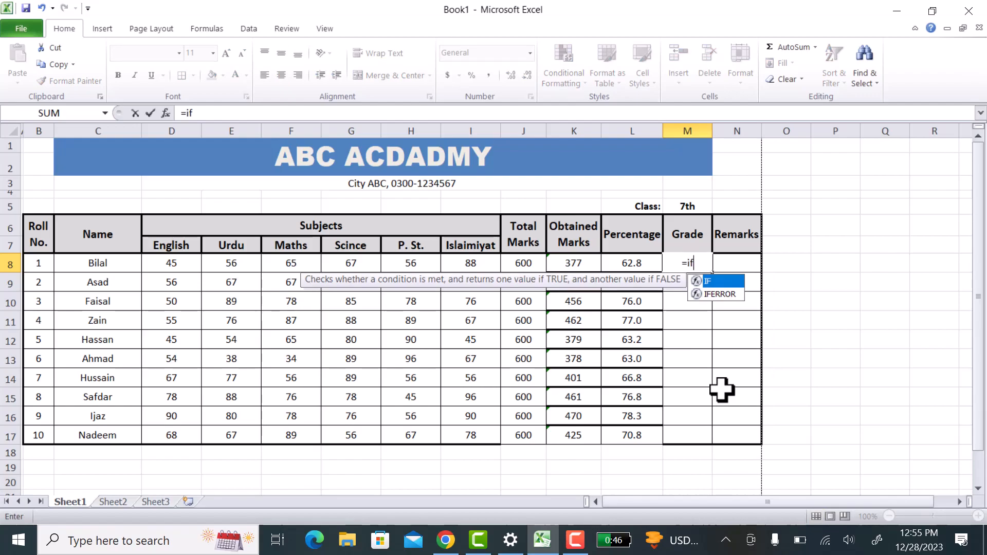
pyautogui.write('(')
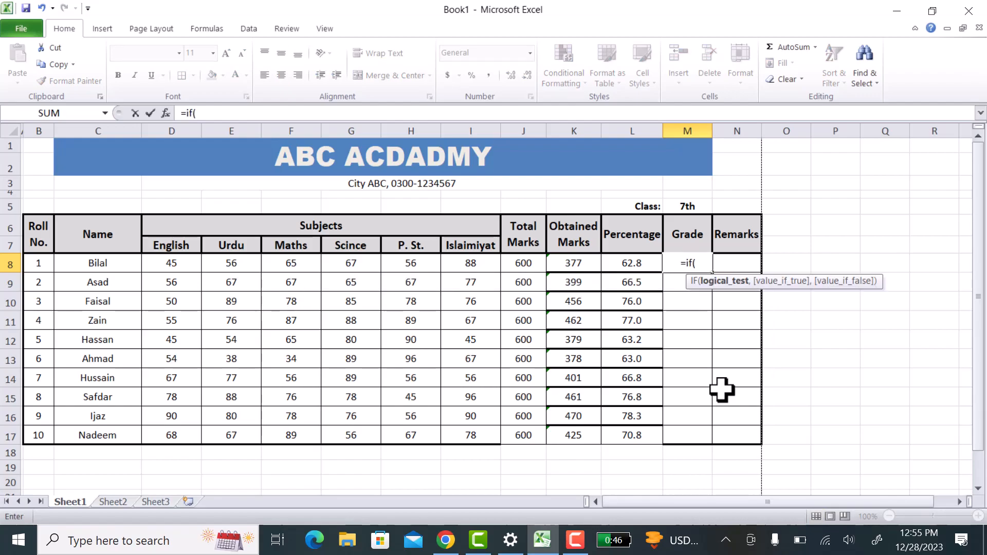
pyautogui.press('Left')
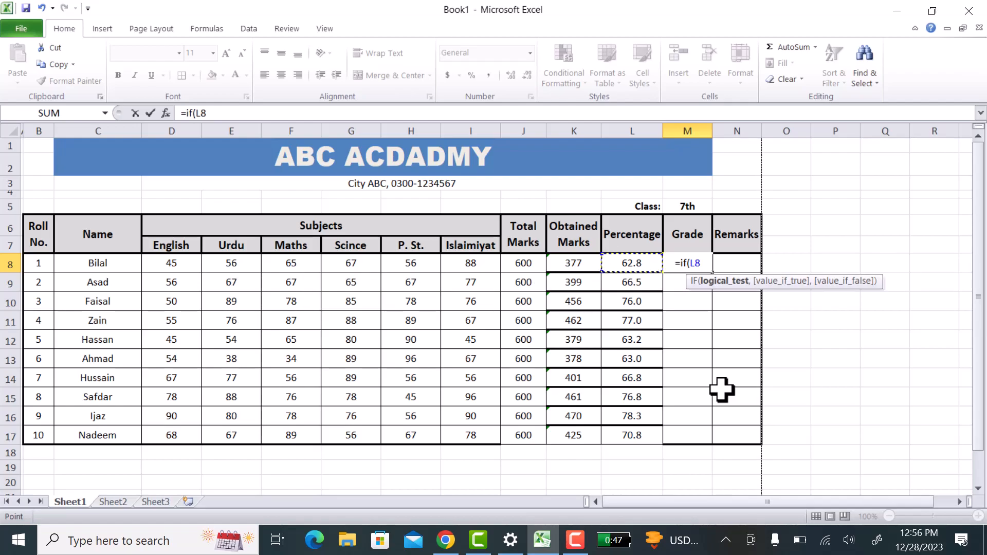
pyautogui.write('>')
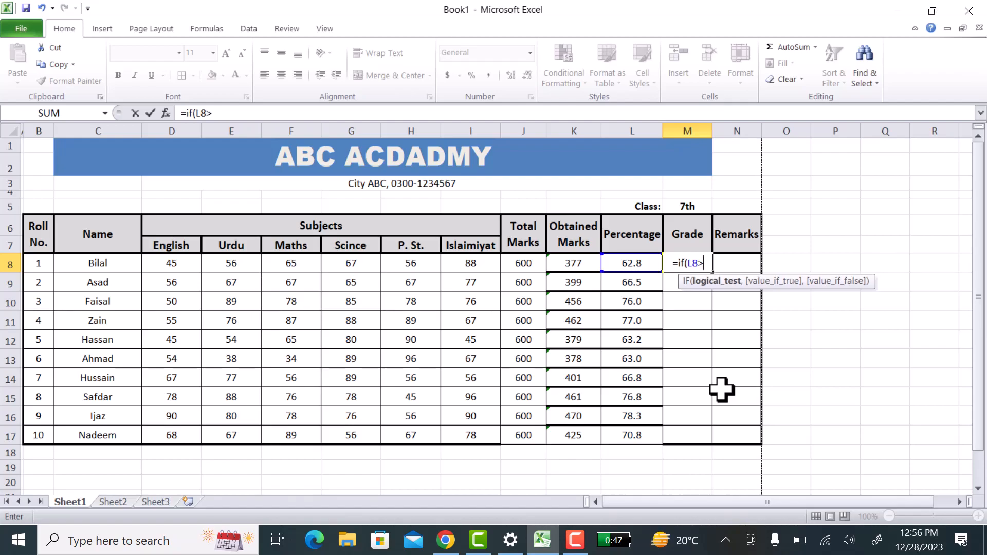
pyautogui.write('=')
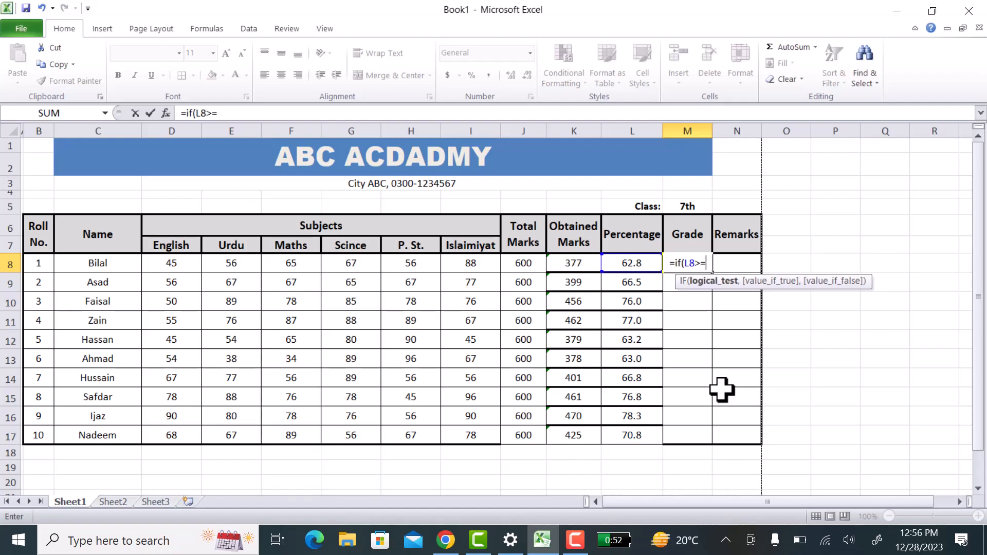
pyautogui.write('90')
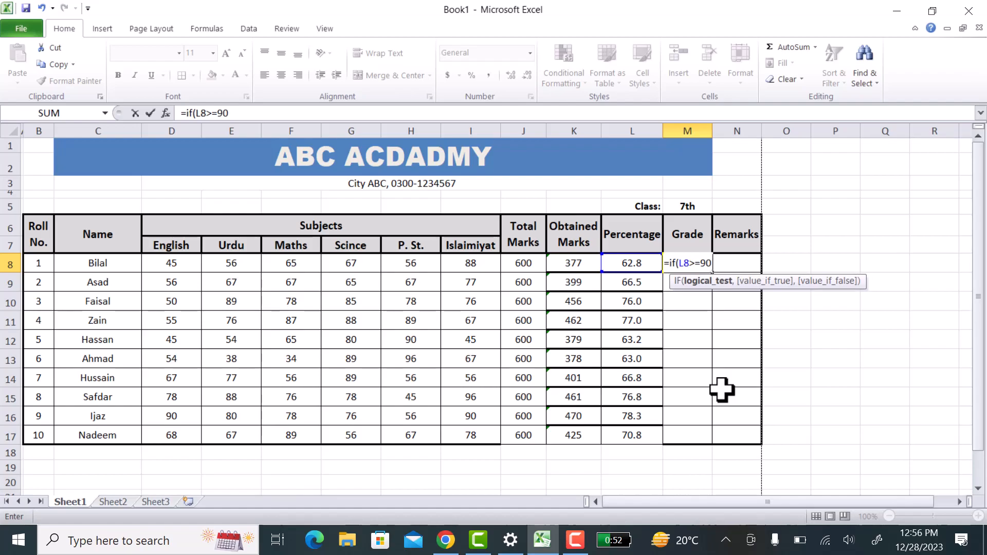
pyautogui.write(',')
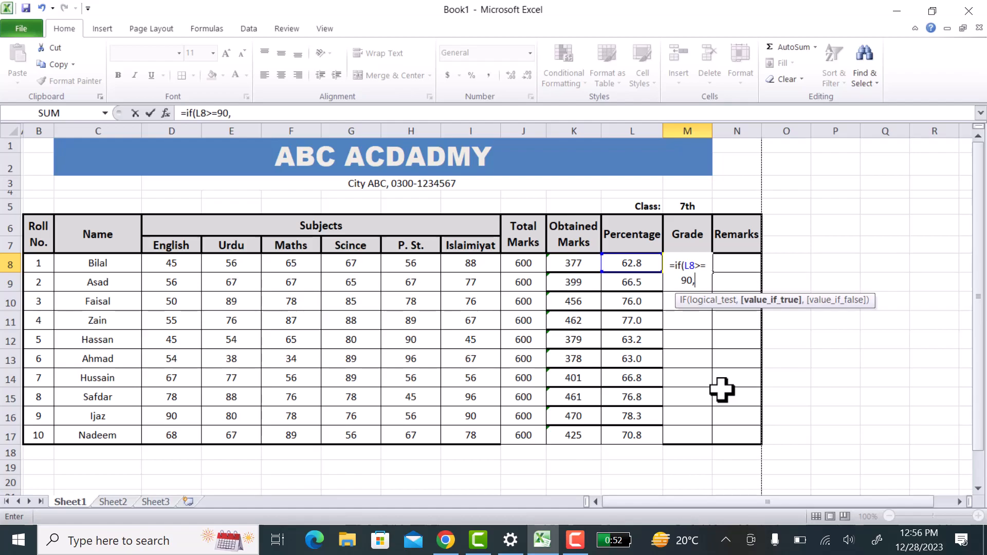
pyautogui.write('"A+",')
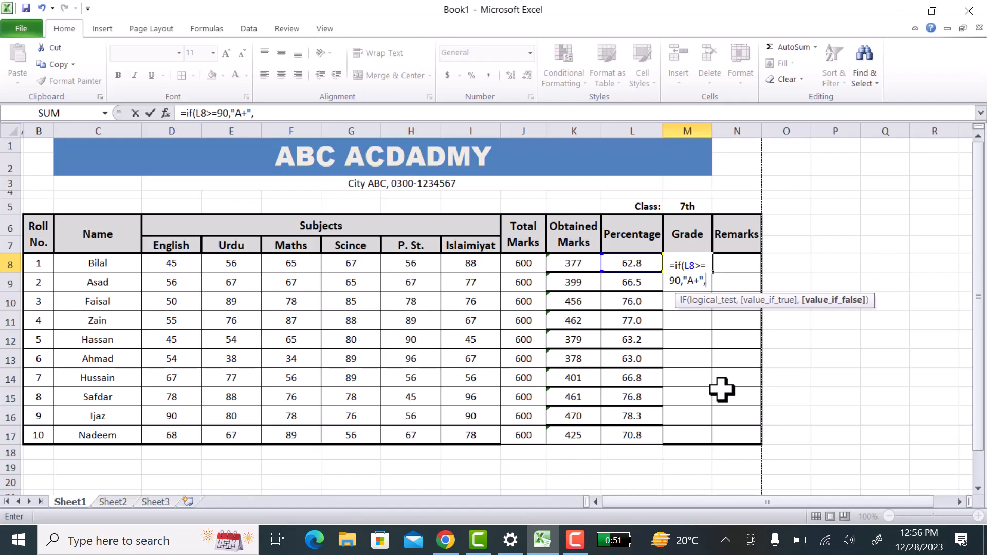
# - Extend the M8 grade formula with a second nested condition, if(L8>=80,"A",
pyautogui.write('if(')
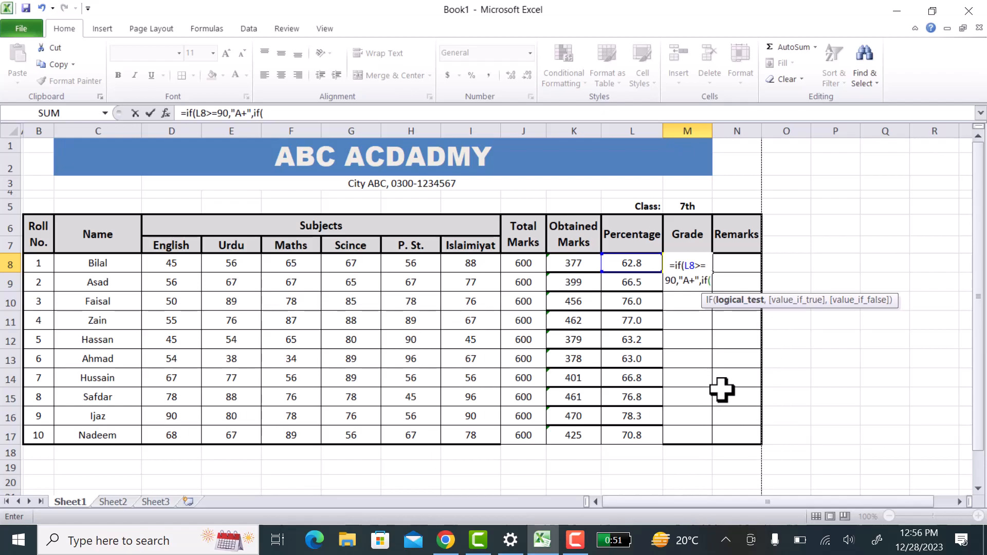
pyautogui.press('Left')
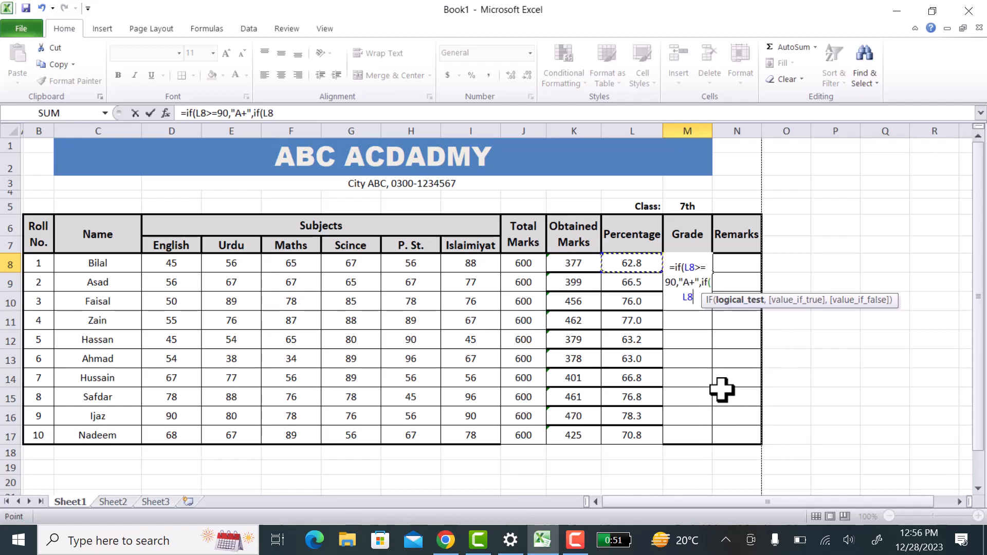
pyautogui.write('?')
pyautogui.press('Return')
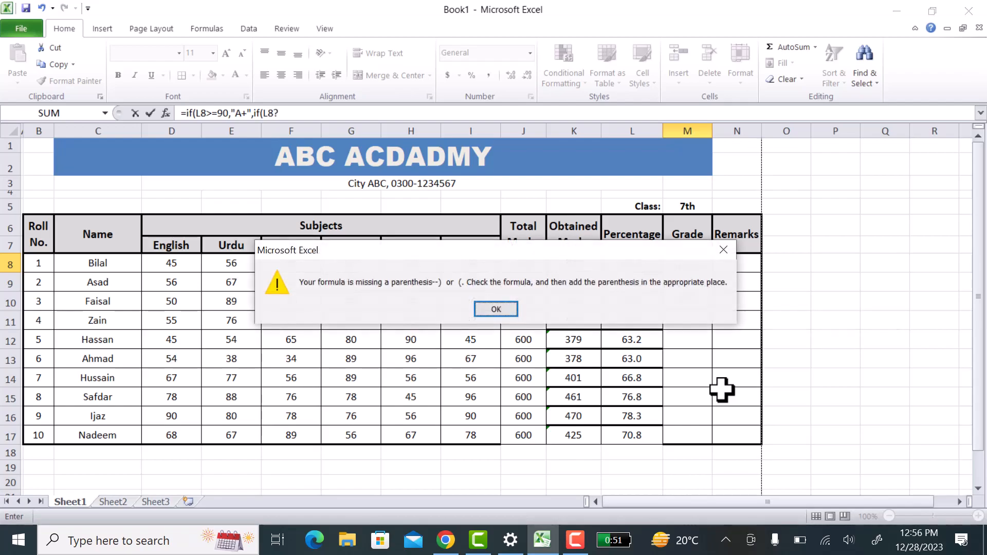
pyautogui.press('Return')
pyautogui.press('End')
pyautogui.press('BackSpace')
pyautogui.write('>=')
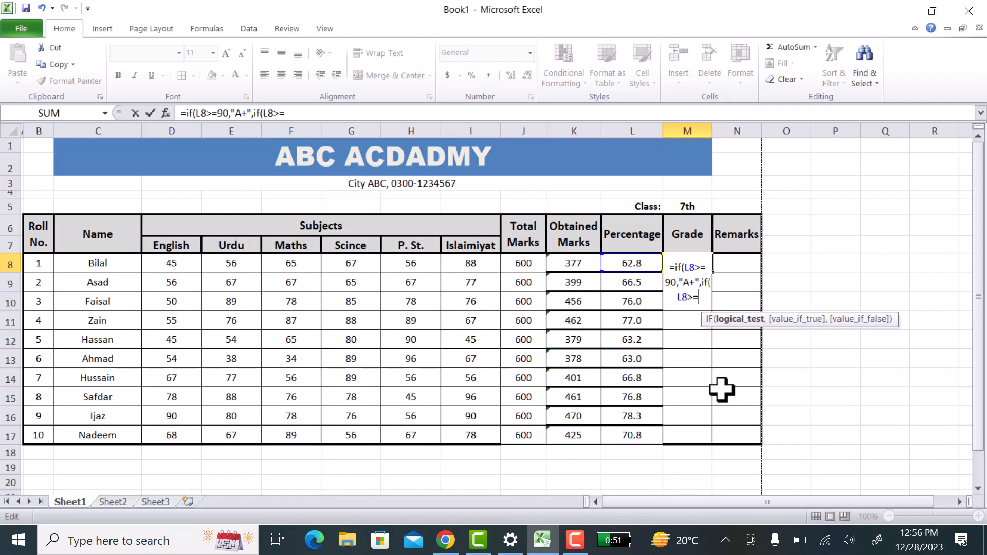
pyautogui.write('80,"A",')
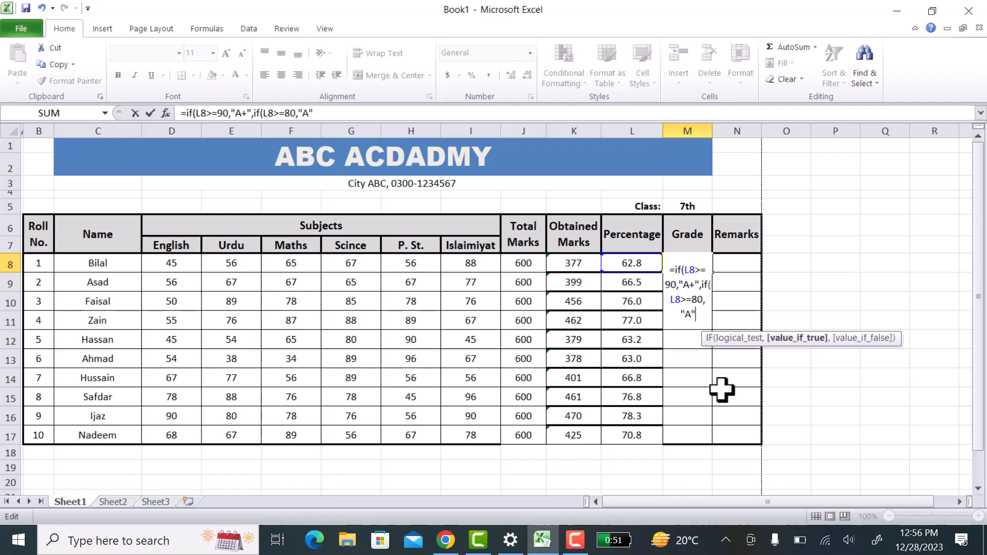
# - Add a third nested condition to the M8 grade formula, if(L8>=70,"B+",, and open another if
pyautogui.write('if')
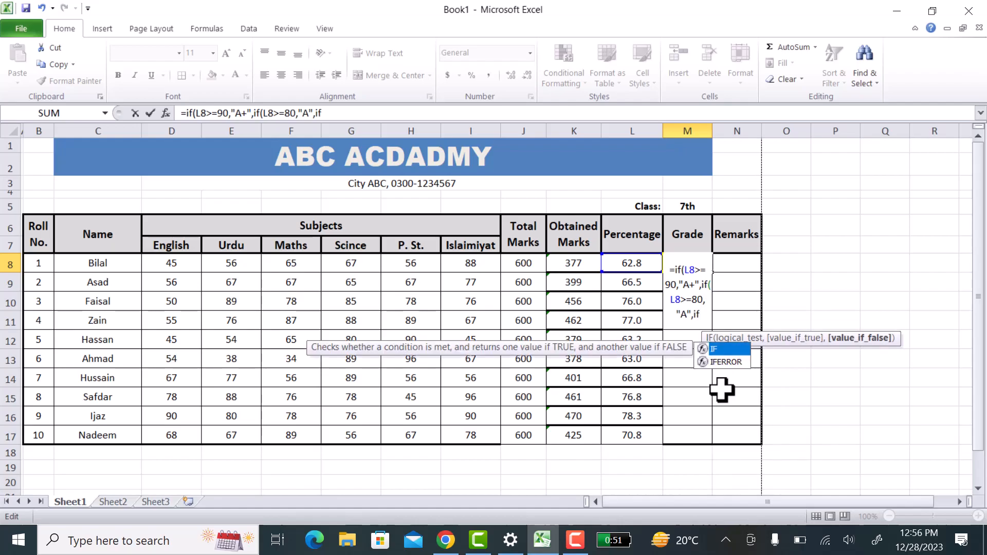
pyautogui.write('(')
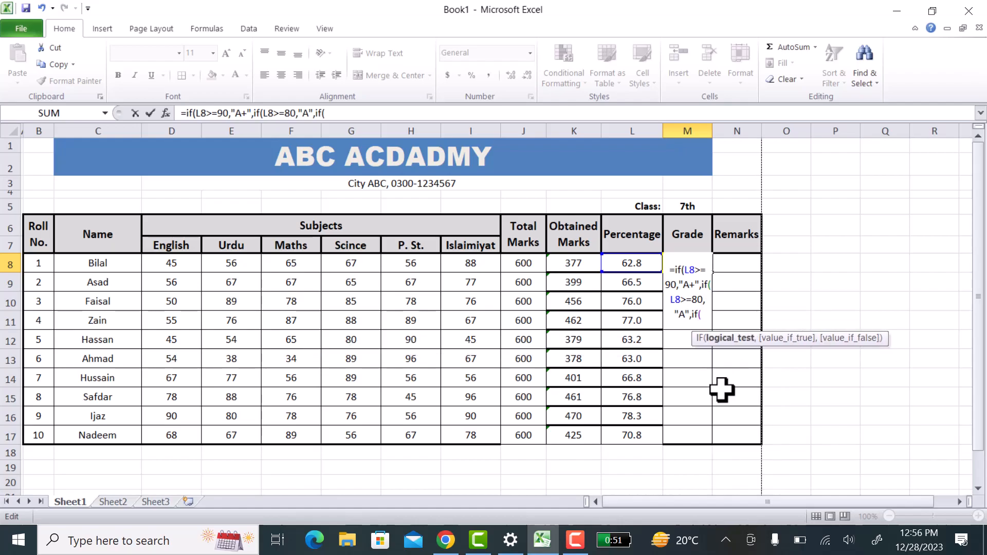
pyautogui.write('L8')
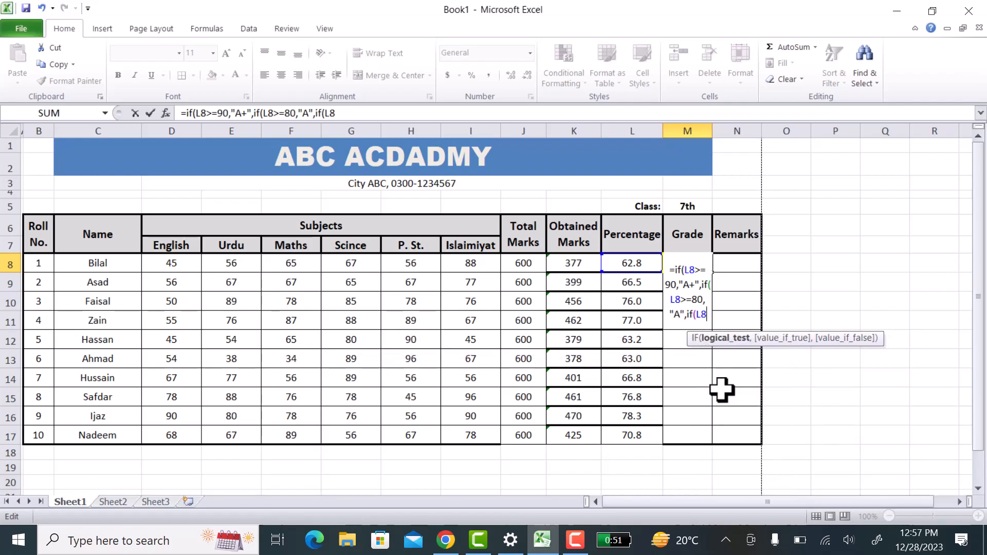
pyautogui.write('>=')
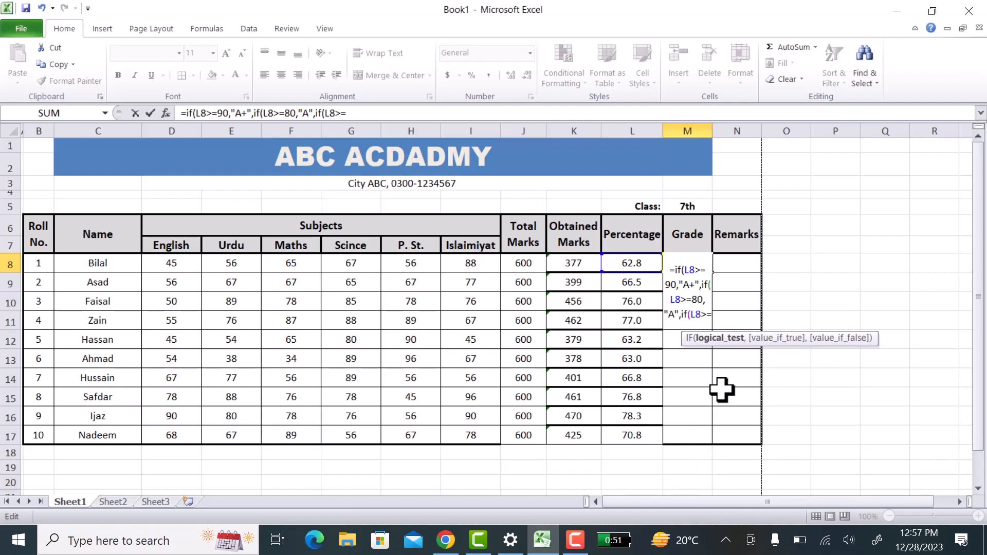
pyautogui.write('70')
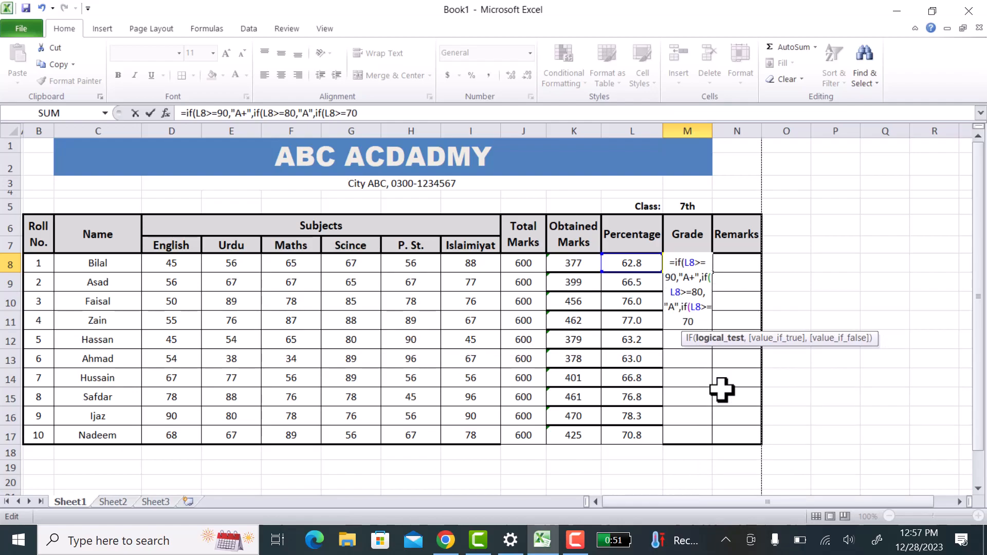
pyautogui.write(',"B')
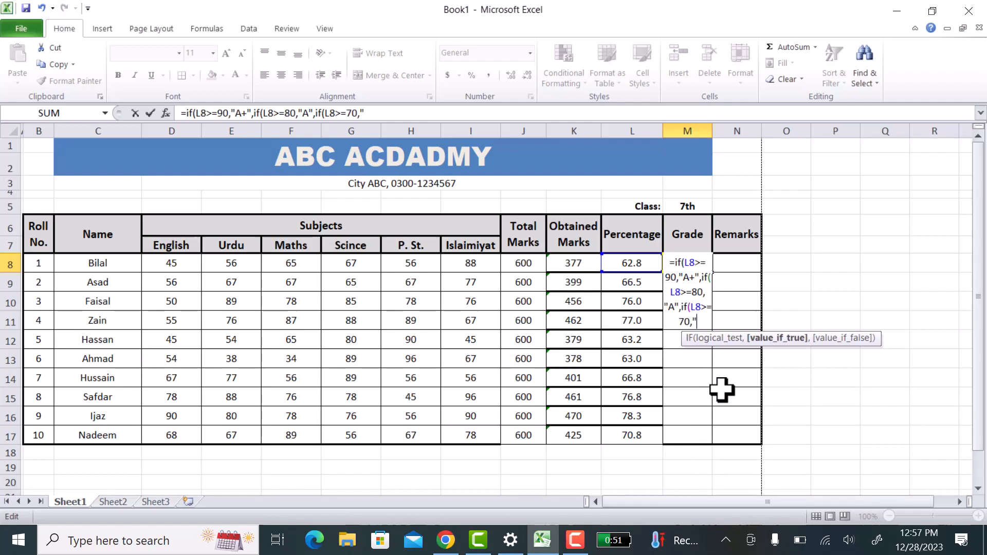
pyautogui.write('+",if')
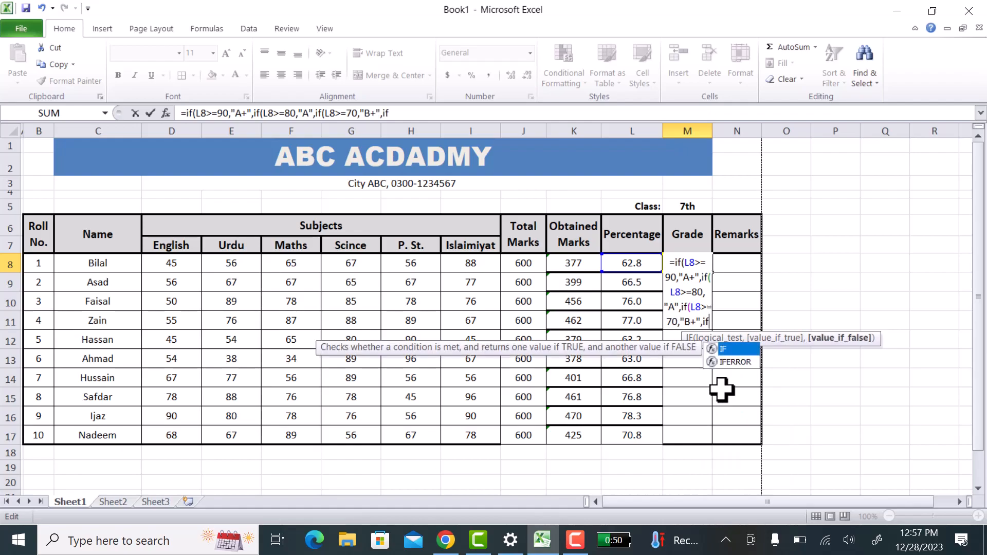
# - Complete the fourth nested condition of the M8 grade formula as if(L8>=60,"B",
pyautogui.write('(')
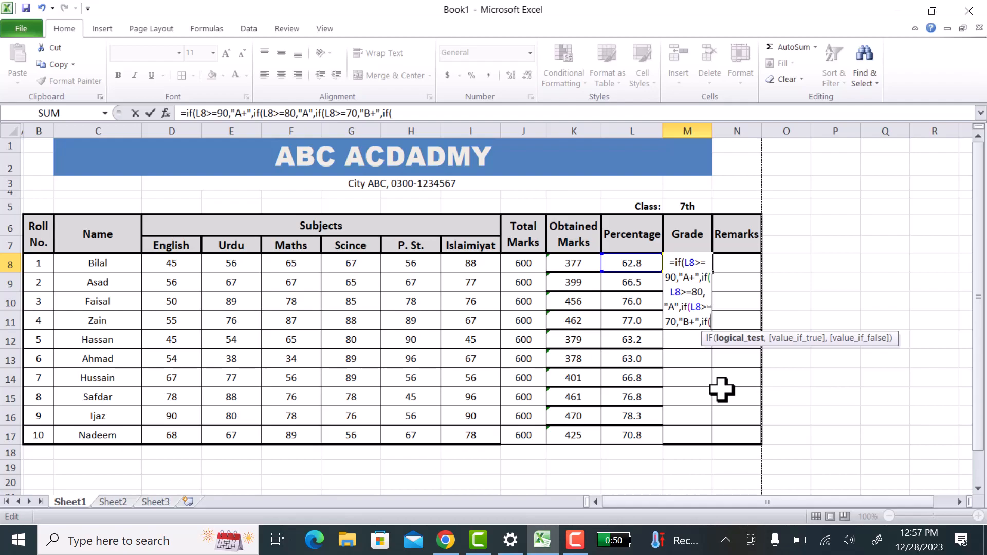
pyautogui.write('L8')
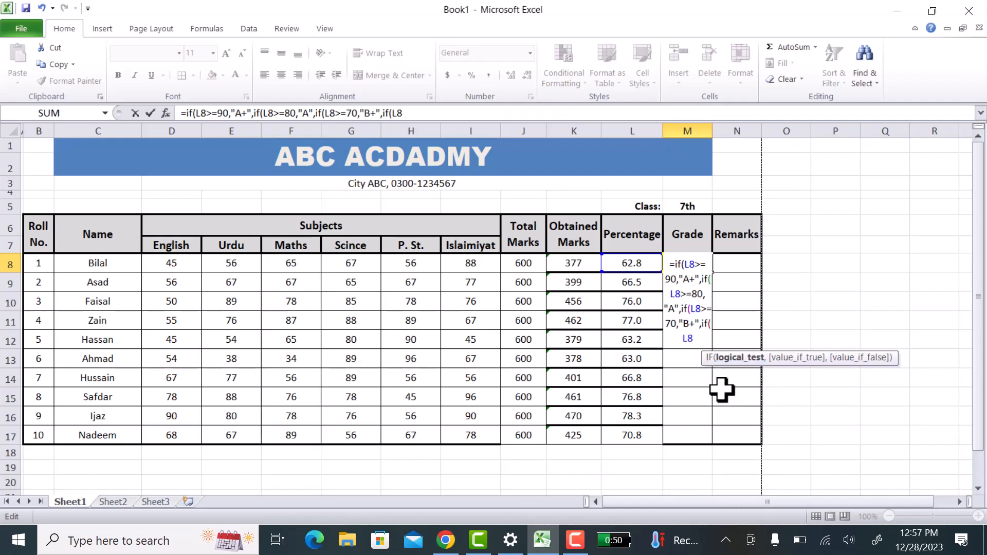
pyautogui.write('>=60')
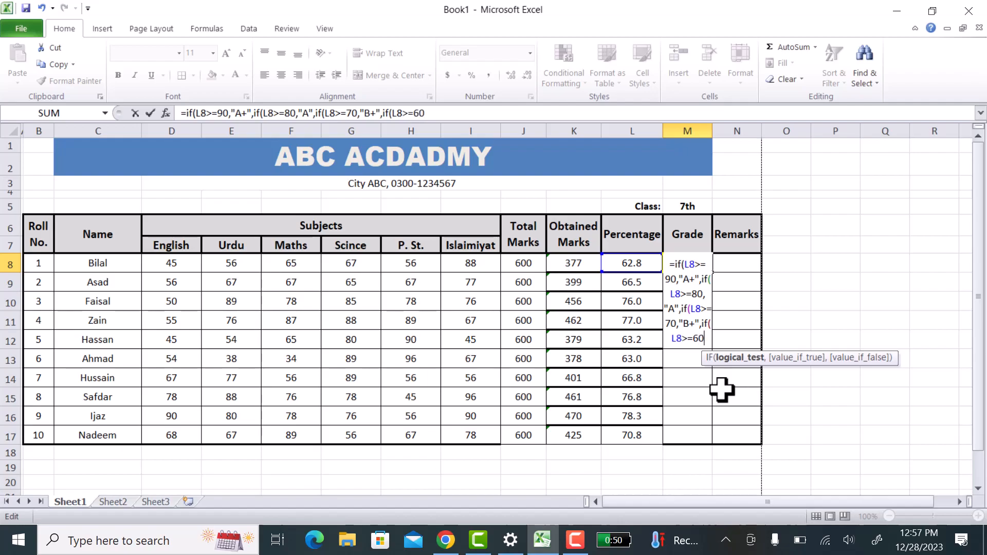
pyautogui.write(',"B",')
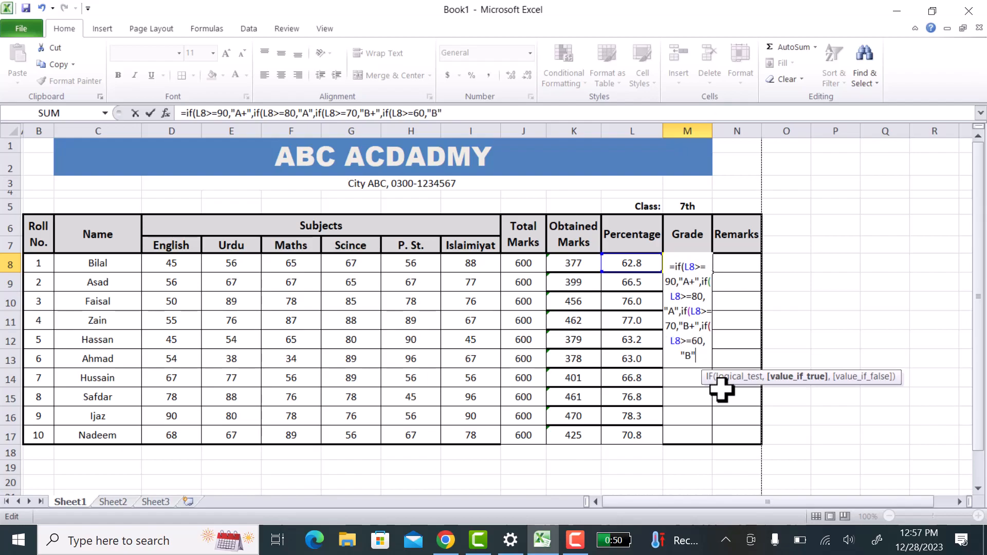
# - Add the fifth nested condition if(l8>=50,"C", to the M8 grade formula and open another if
pyautogui.write('if(')
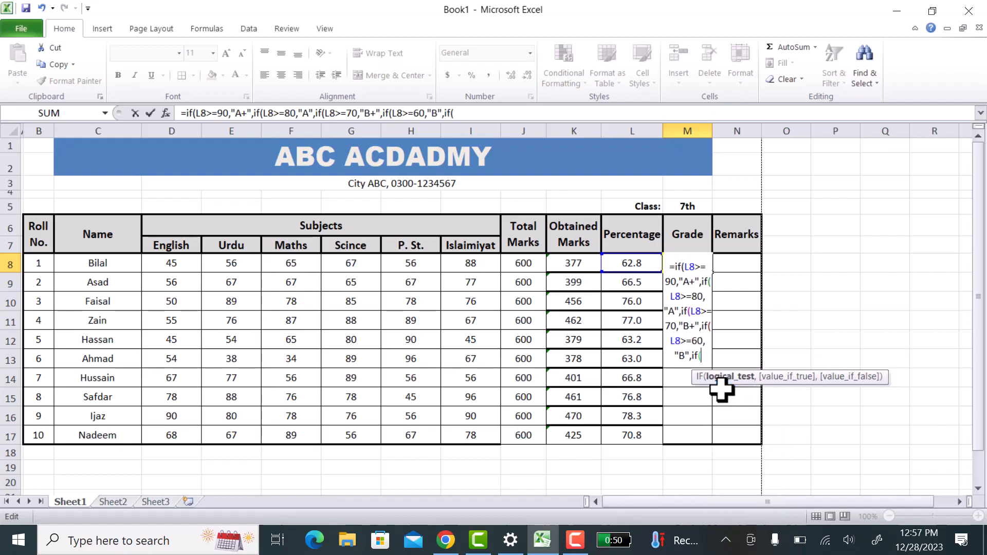
pyautogui.write('l8')
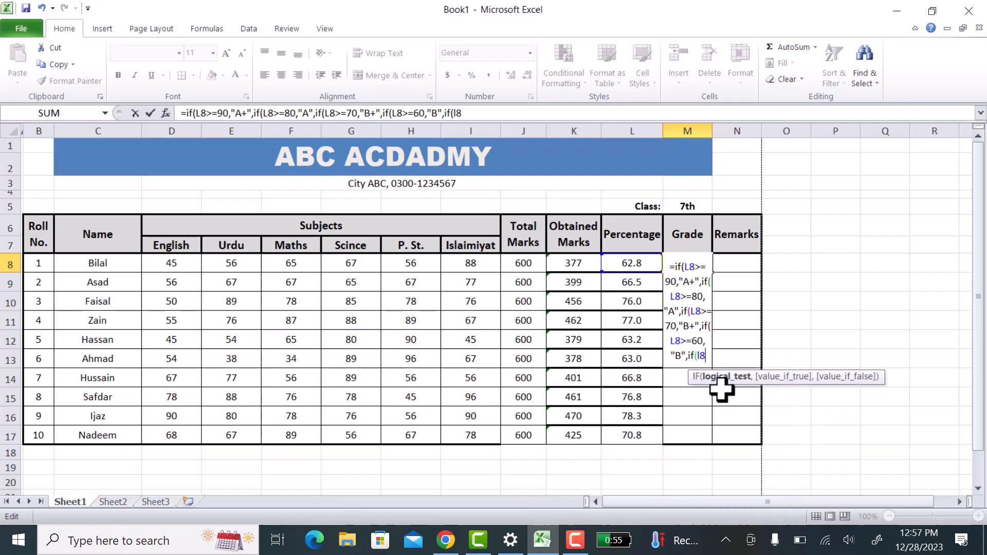
pyautogui.write('>=')
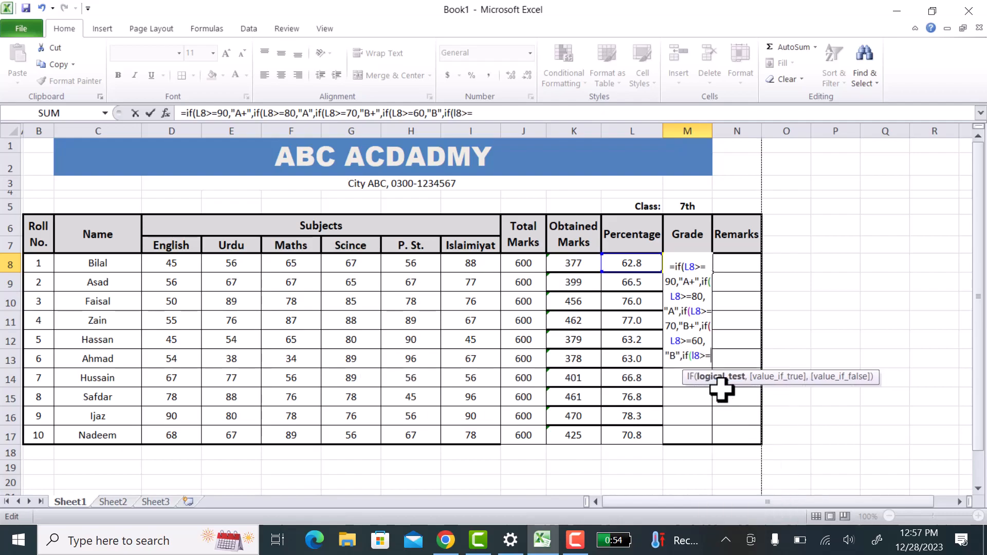
pyautogui.write('50,"C",if')
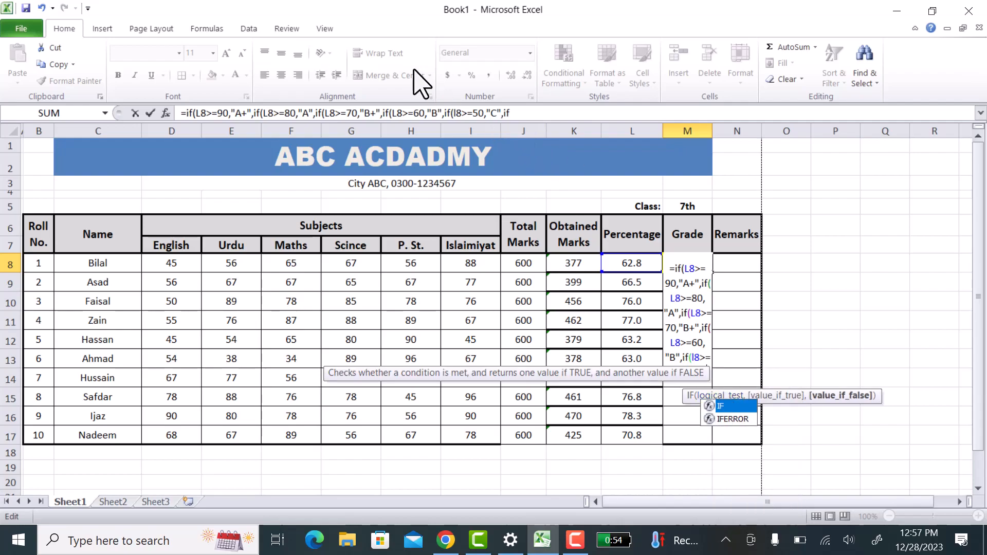
pyautogui.write('(')
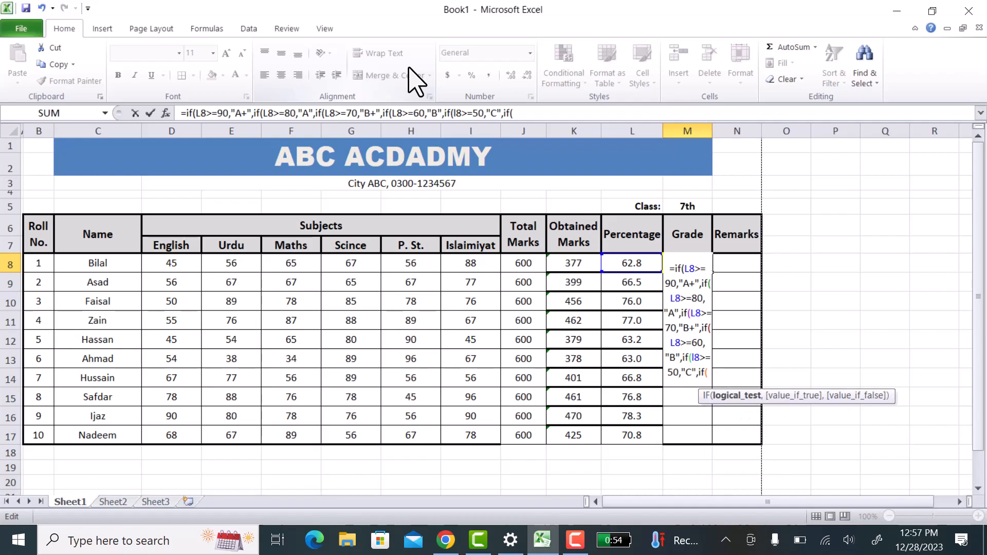
# - Complete the sixth nested condition of the M8 grade formula as L8>=40,"D", and open another if
pyautogui.write('L')
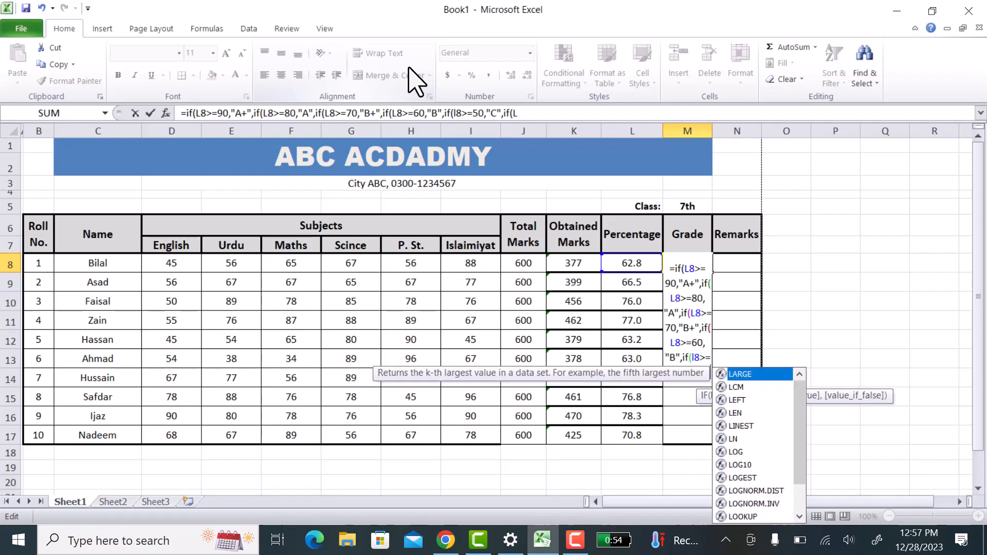
pyautogui.write('8>=')
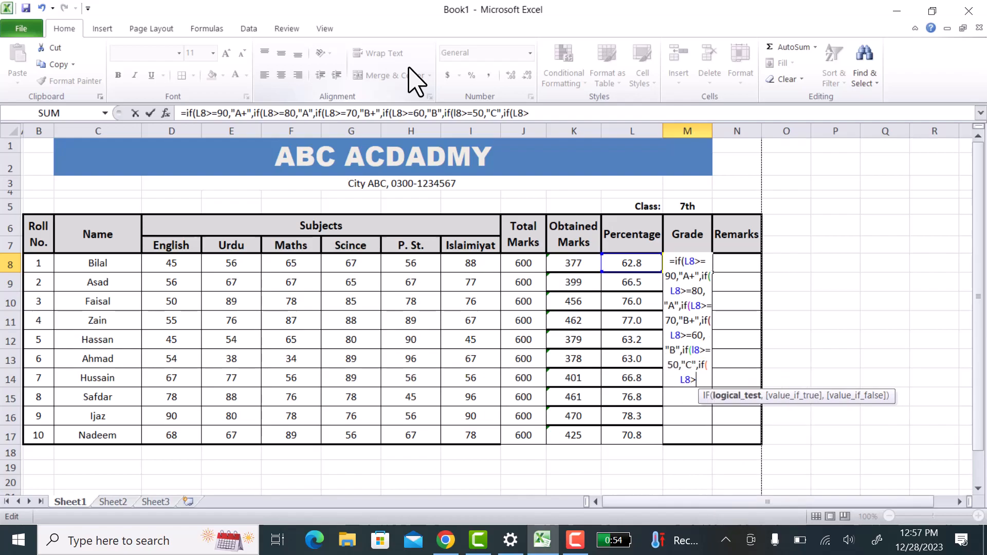
pyautogui.write('40,"')
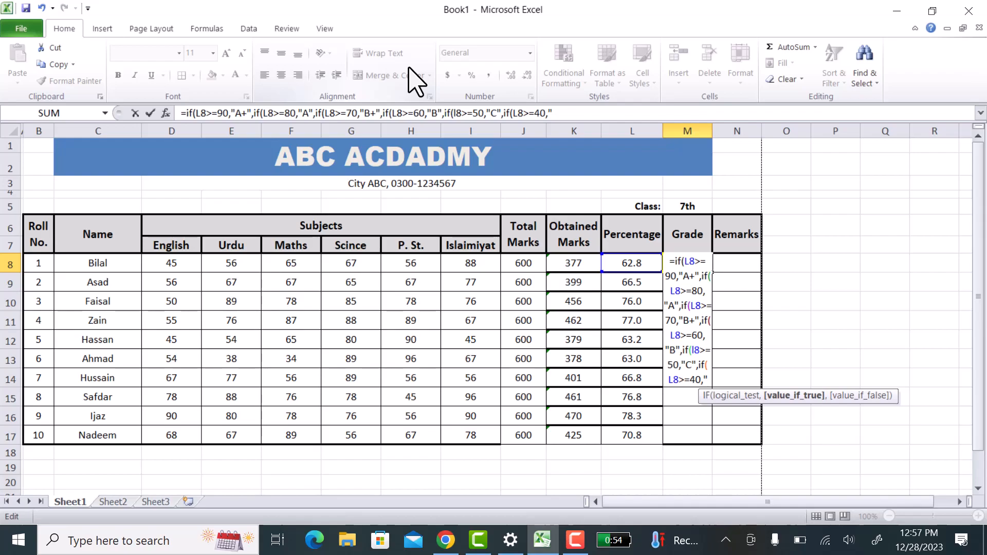
pyautogui.write('D",if')
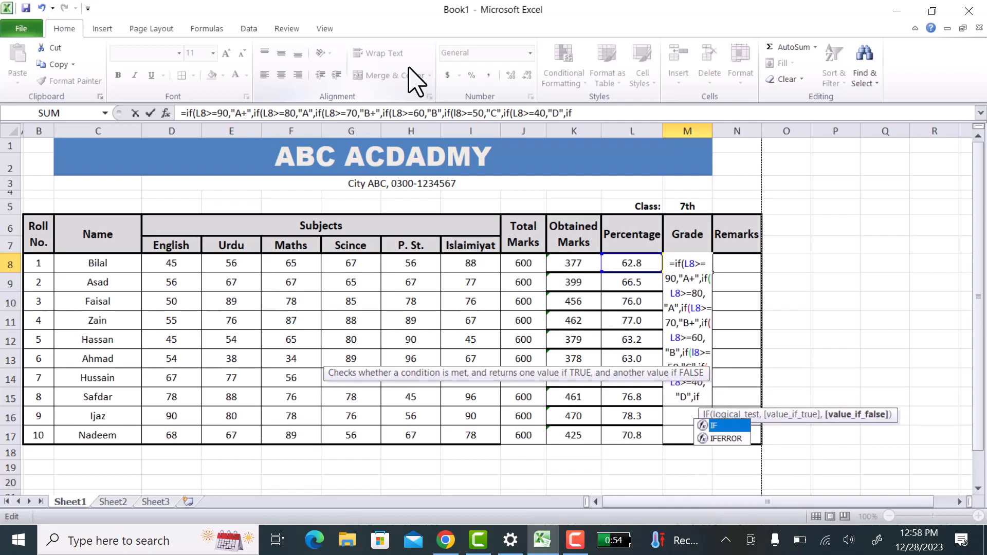
pyautogui.write('(')
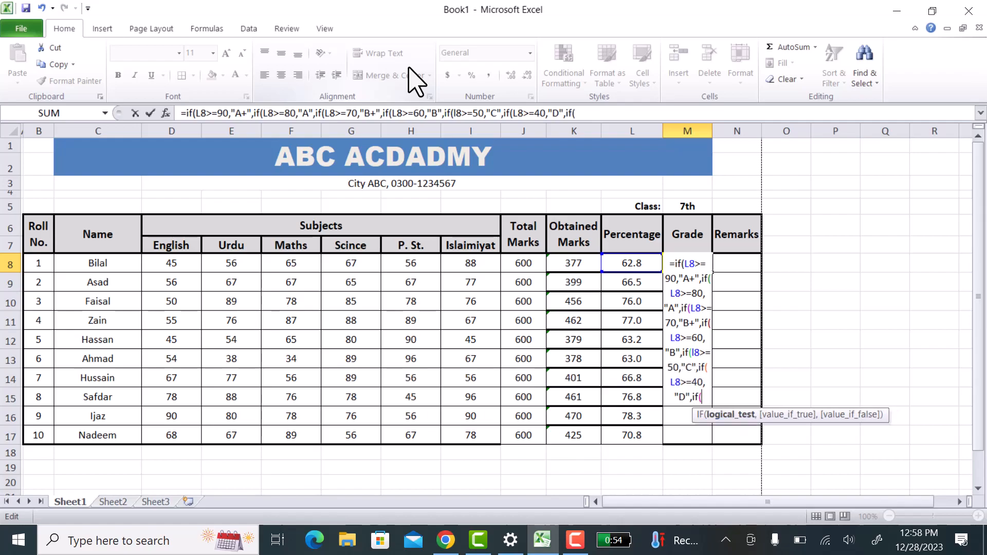
# - Complete the seventh nested condition of the M8 grade formula as l8>=33,"E", and begin another if
pyautogui.write('l8')
pyautogui.write('>=')
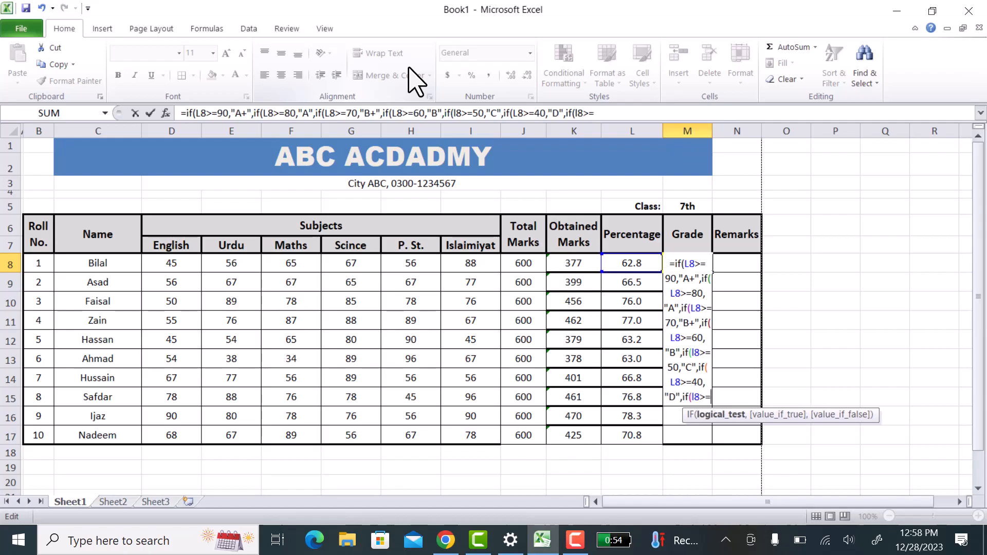
pyautogui.write('33,')
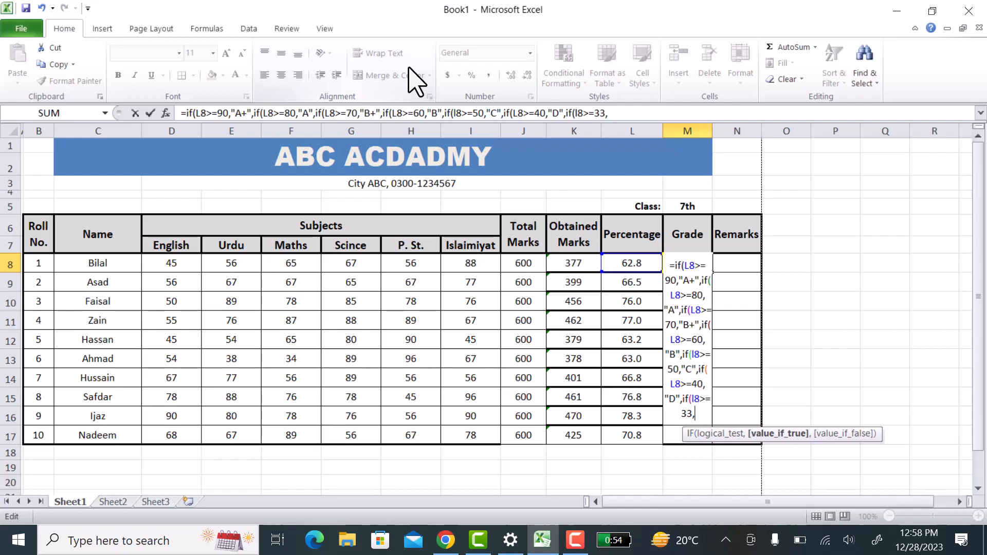
pyautogui.write('"E",if')
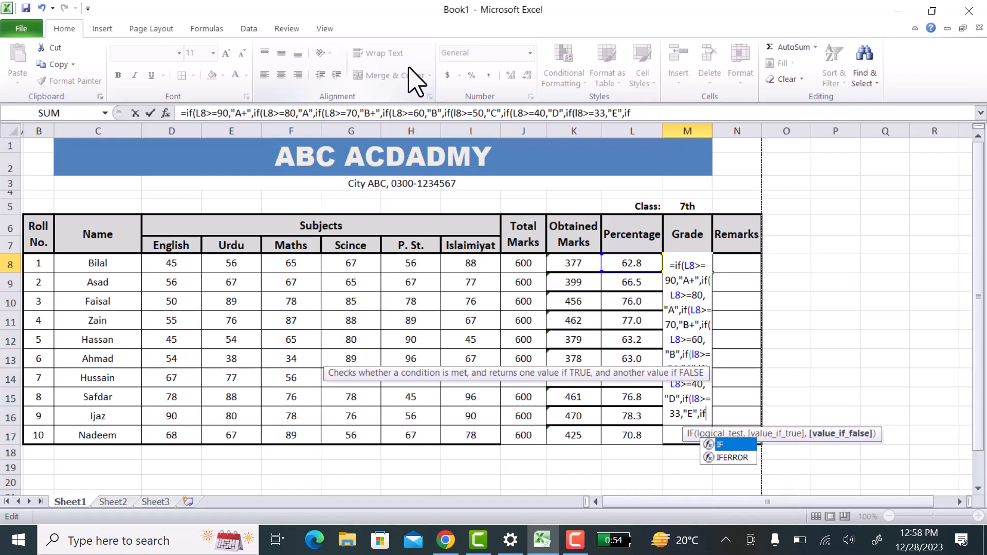
# - Write the last nested condition of the M8 grade formula as (L8<=32.9,"F"
pyautogui.write('(L')
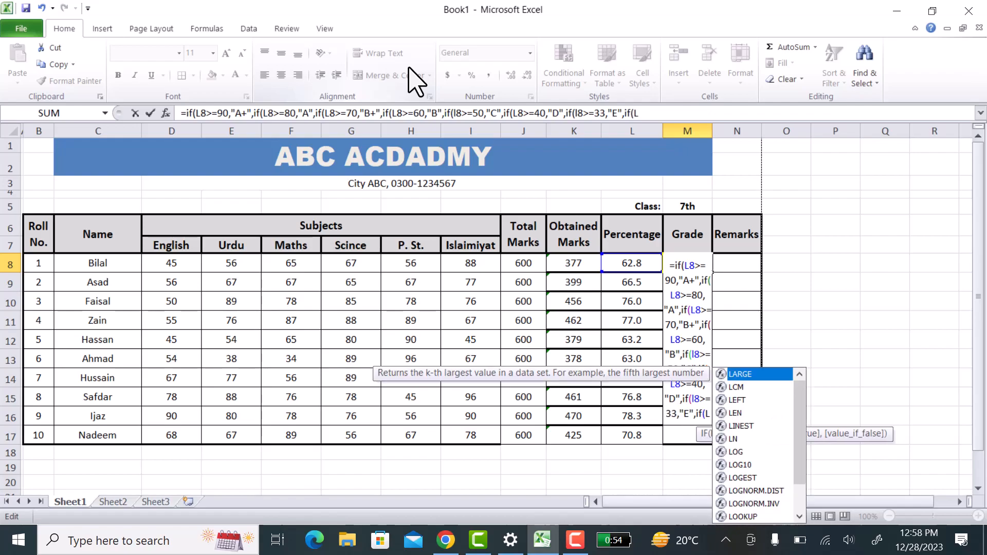
pyautogui.write('8')
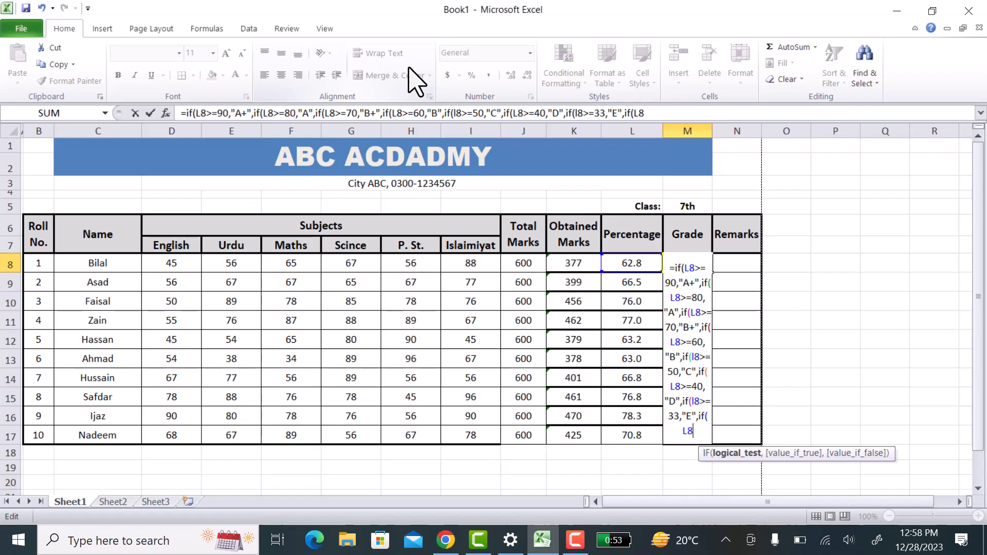
pyautogui.write('<=32.9')
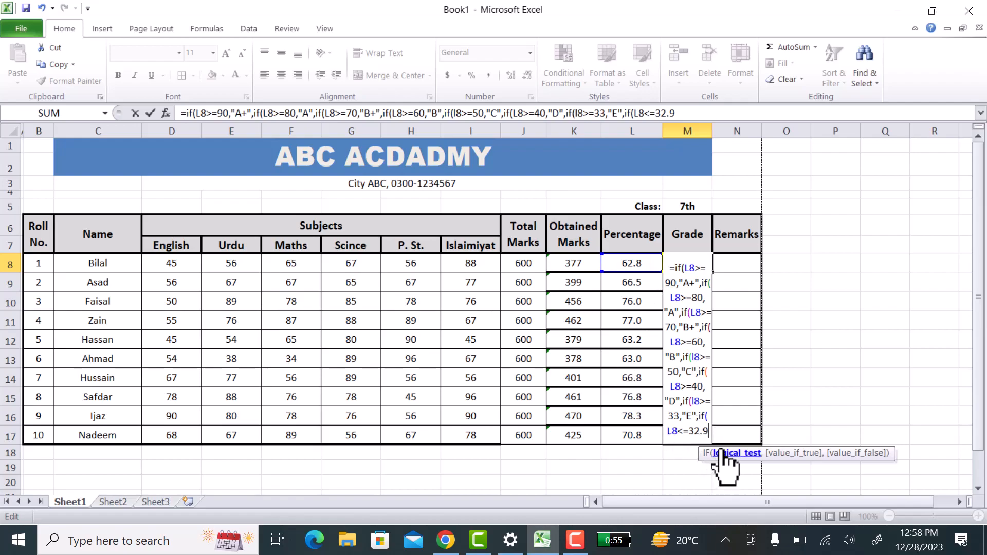
pyautogui.write(',"')
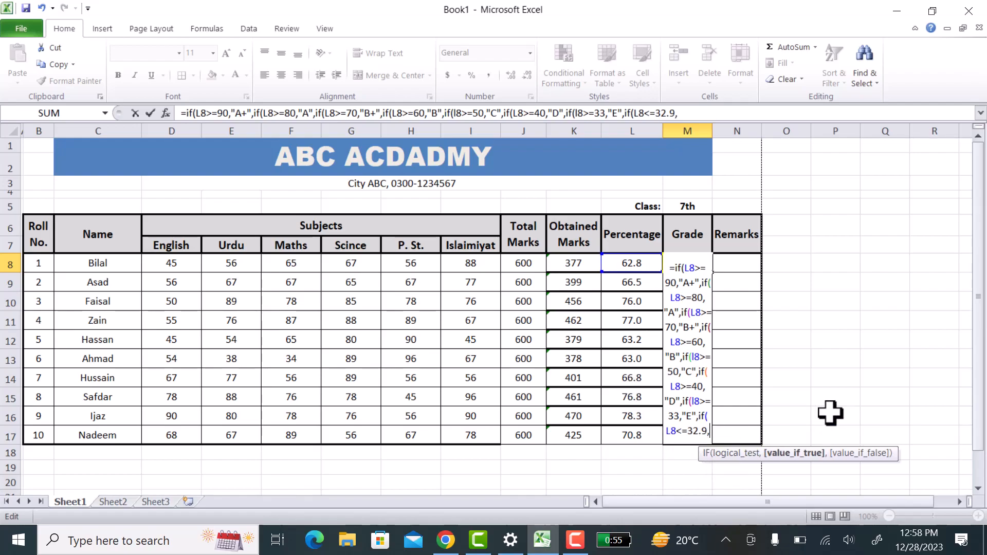
pyautogui.write('F"')
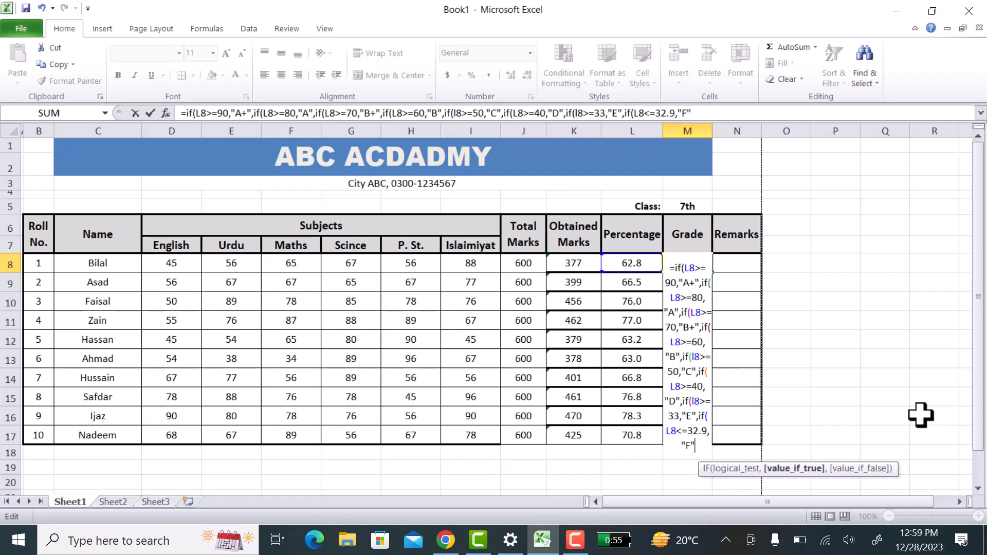
# - Close the M8 grade formula with eight parentheses, enter it, and fill it down through M17
pyautogui.write(')))')
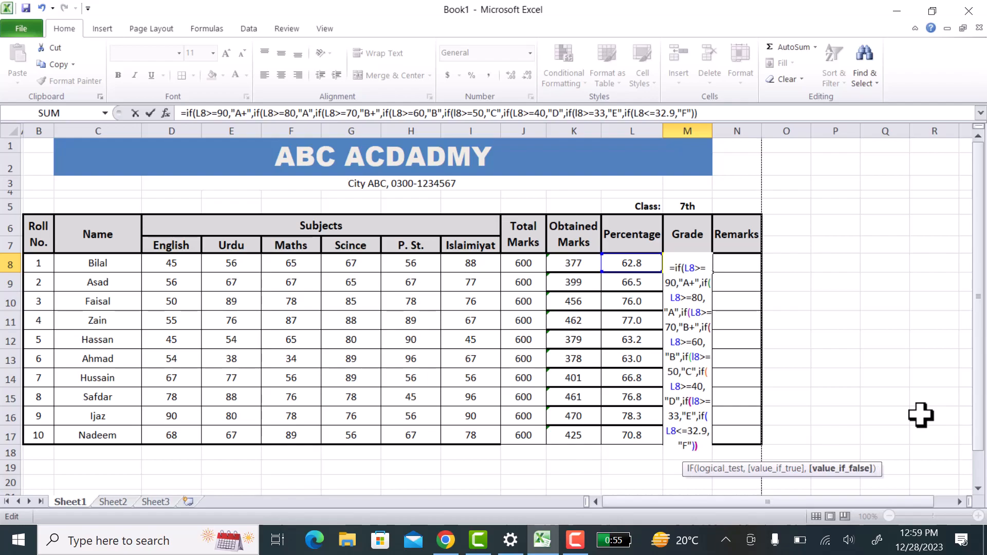
pyautogui.write(')))')
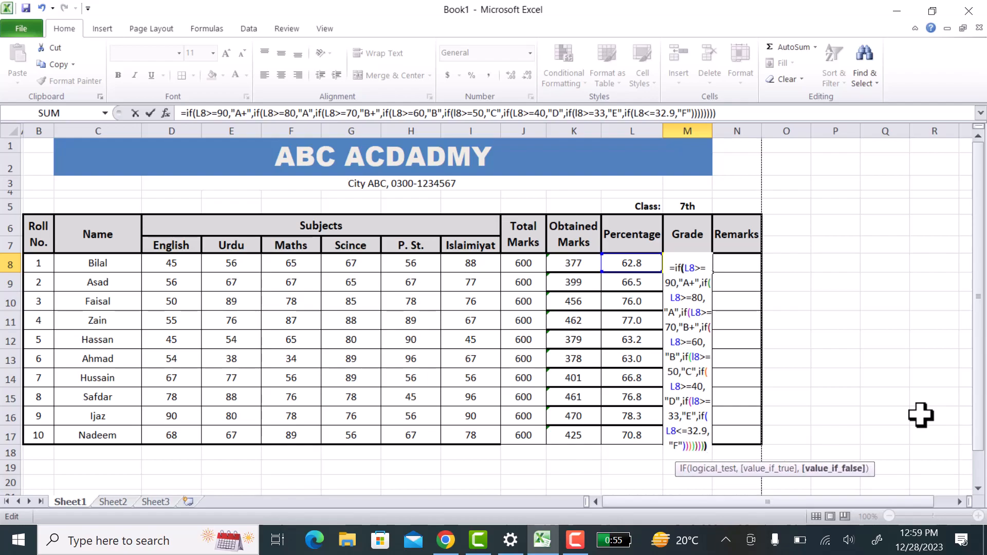
pyautogui.write(')')
pyautogui.press('Return')
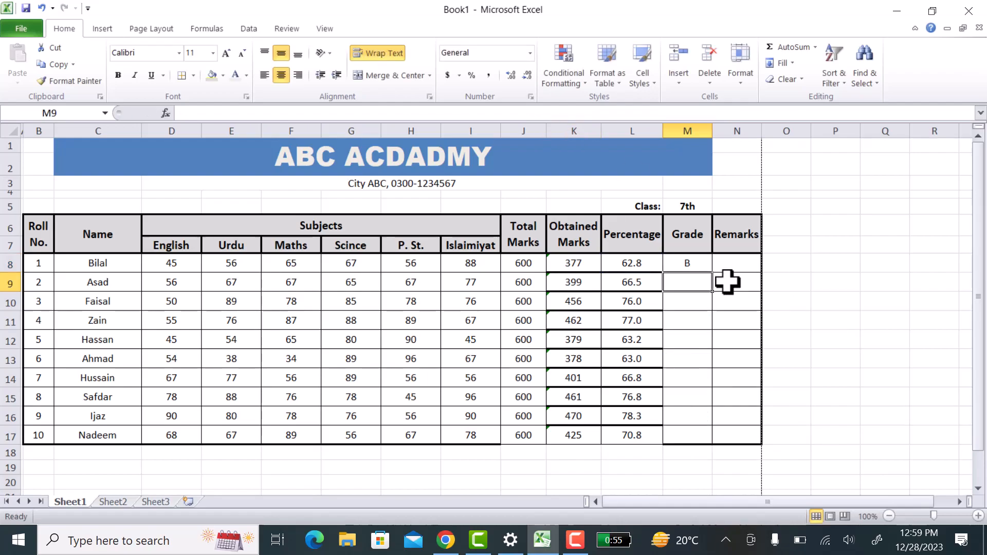
pyautogui.click(695, 264)
pyautogui.moveTo(713, 272); pyautogui.dragTo(701, 445)
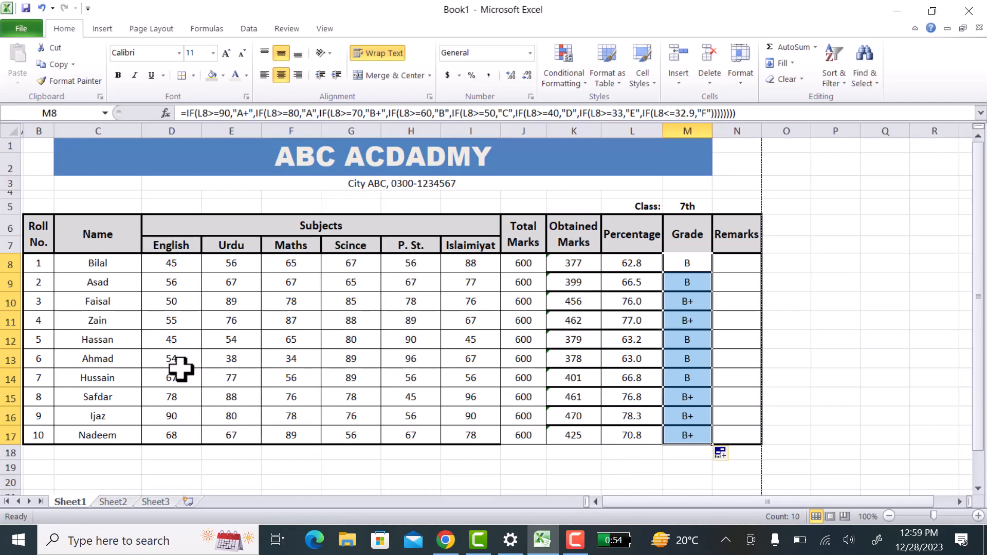
# - Change roll number 1's marks in D8:I8 to 89, 67, 90, 94, 96 and 90, and check the grade in M8
pyautogui.click(170, 261)
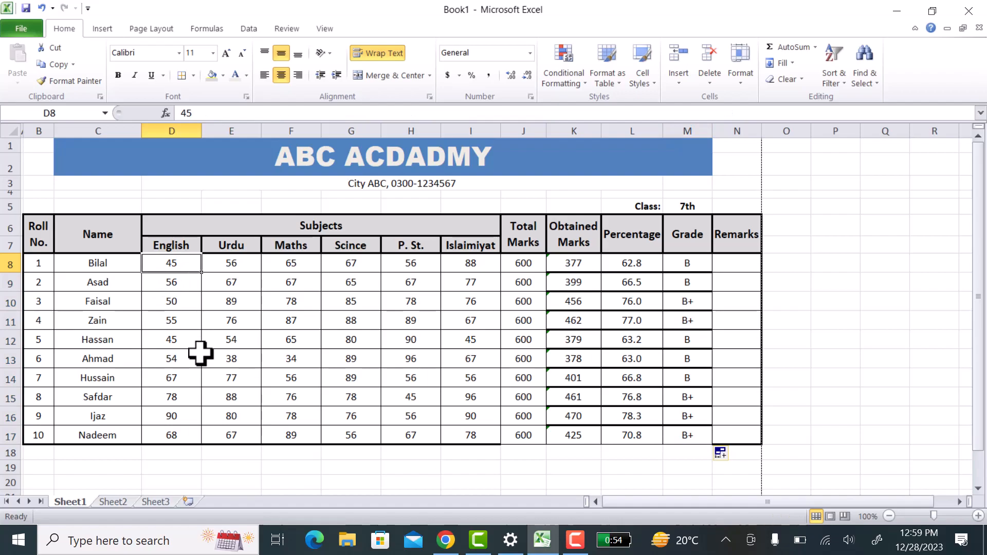
pyautogui.write('89')
pyautogui.press('Tab')
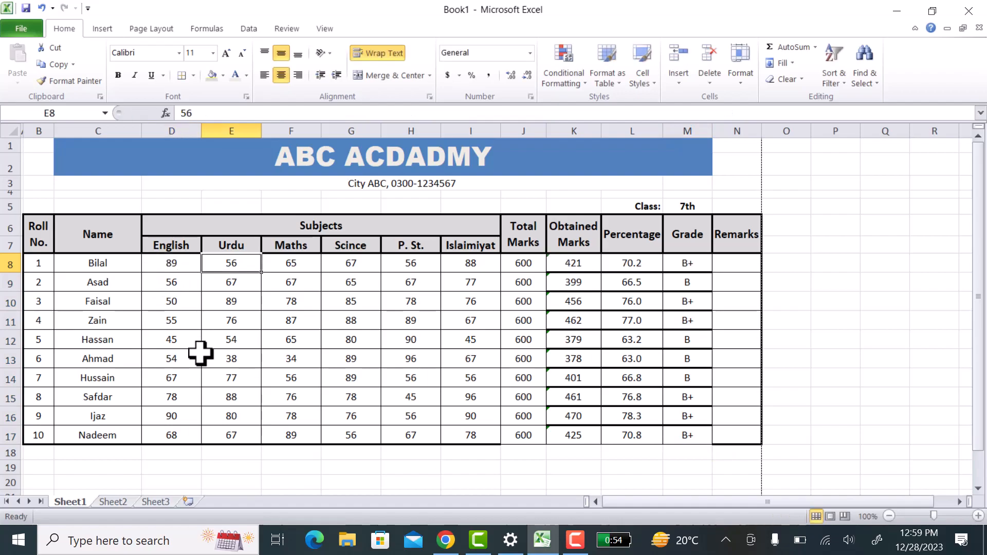
pyautogui.write('67')
pyautogui.press('Tab')
pyautogui.write('90')
pyautogui.press('Tab')
pyautogui.write('94')
pyautogui.press('Tab')
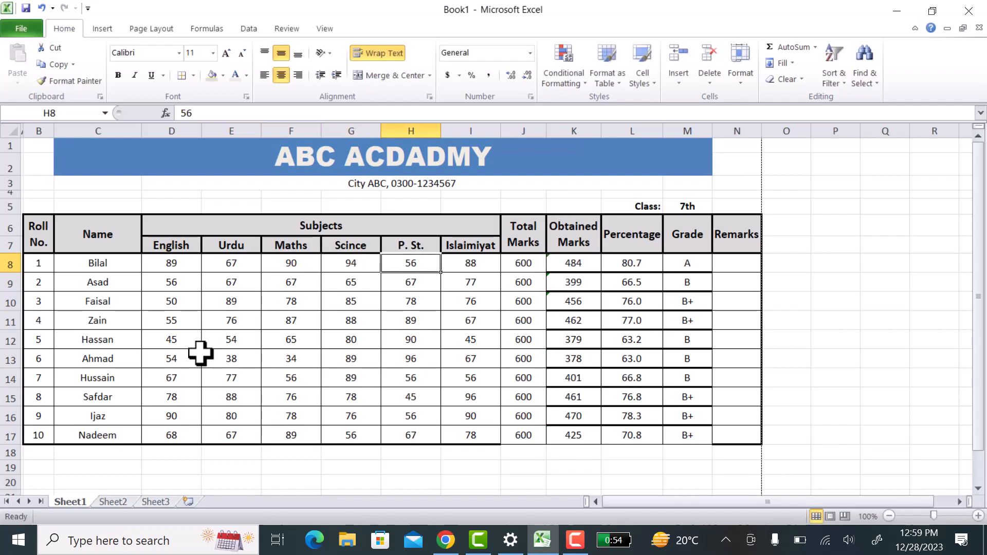
pyautogui.write('96')
pyautogui.press('Tab')
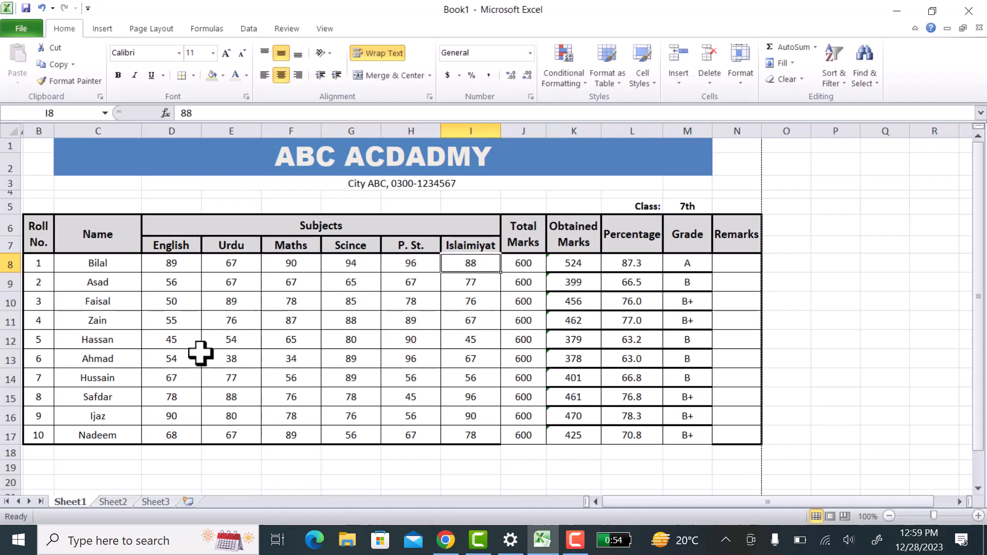
pyautogui.write('90')
pyautogui.press('Tab')
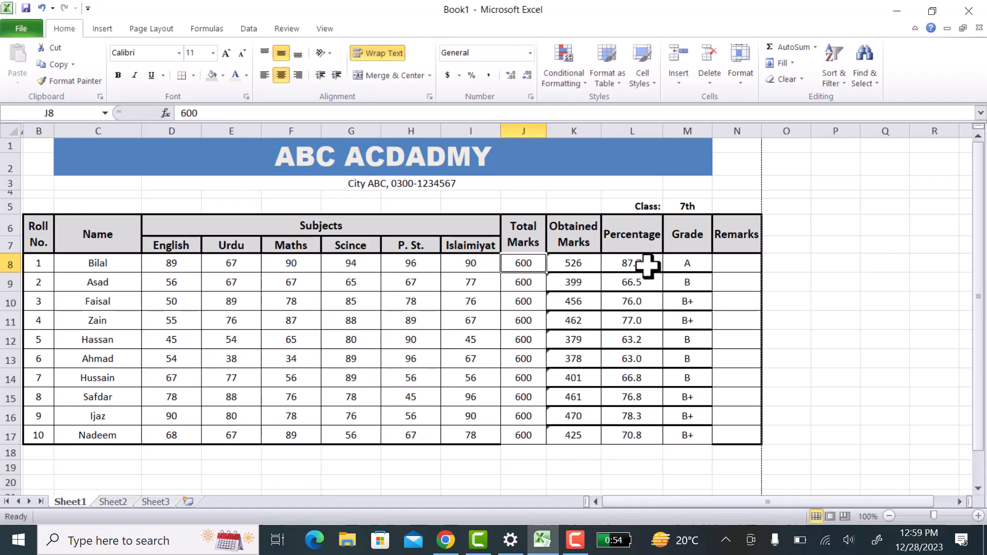
pyautogui.click(685, 262)
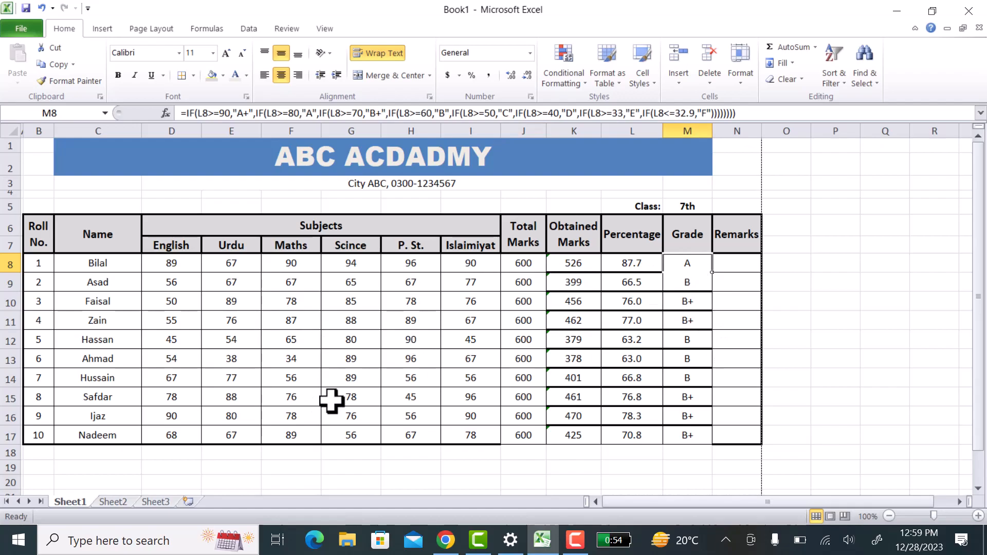
# - Enter the remarks formula =if(L8>=33,"PASS","FAIL") in N8
pyautogui.click(745, 262)
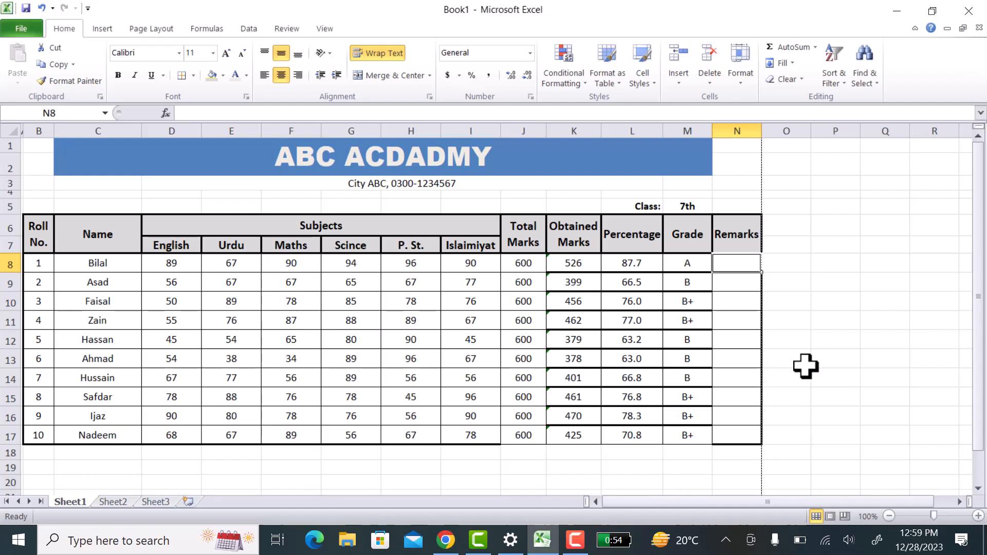
pyautogui.write('=')
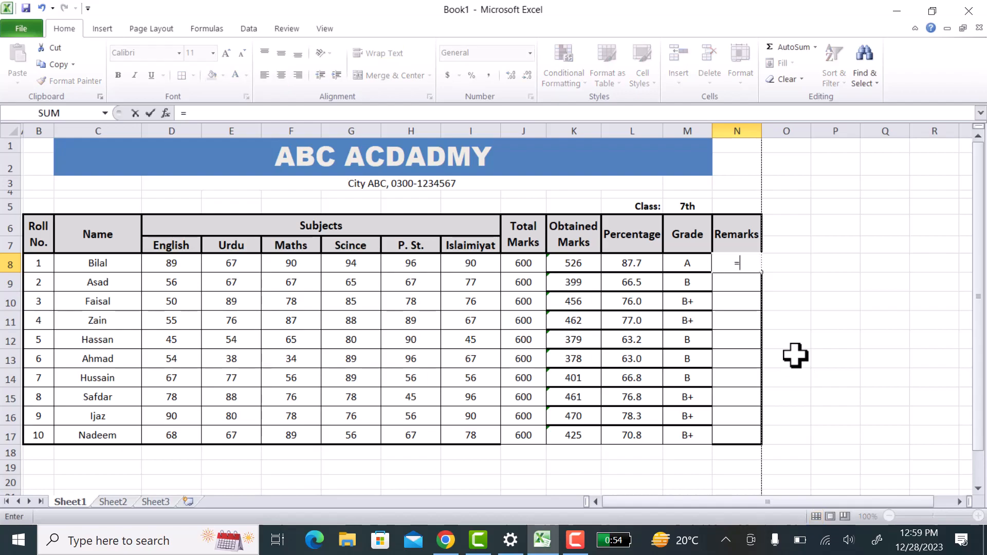
pyautogui.write('if')
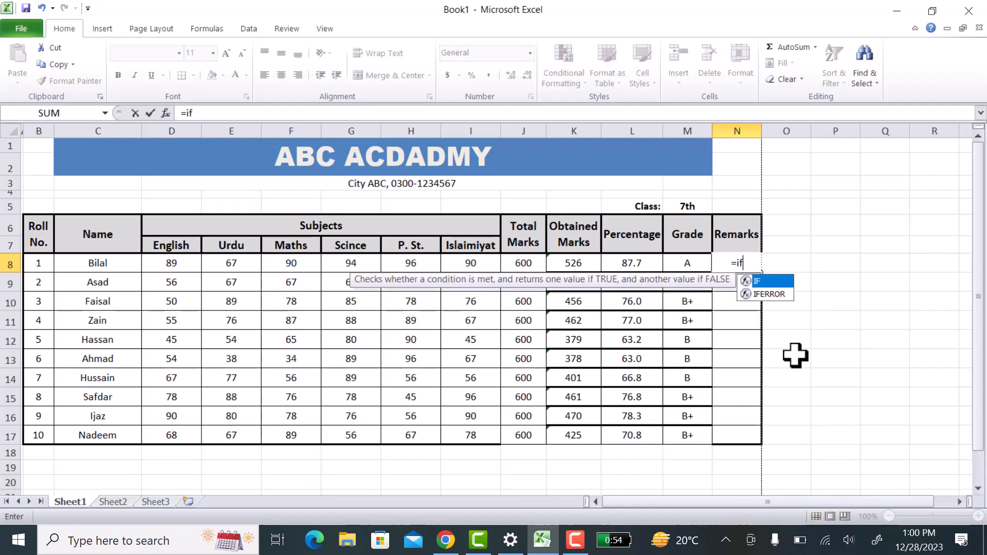
pyautogui.write('(')
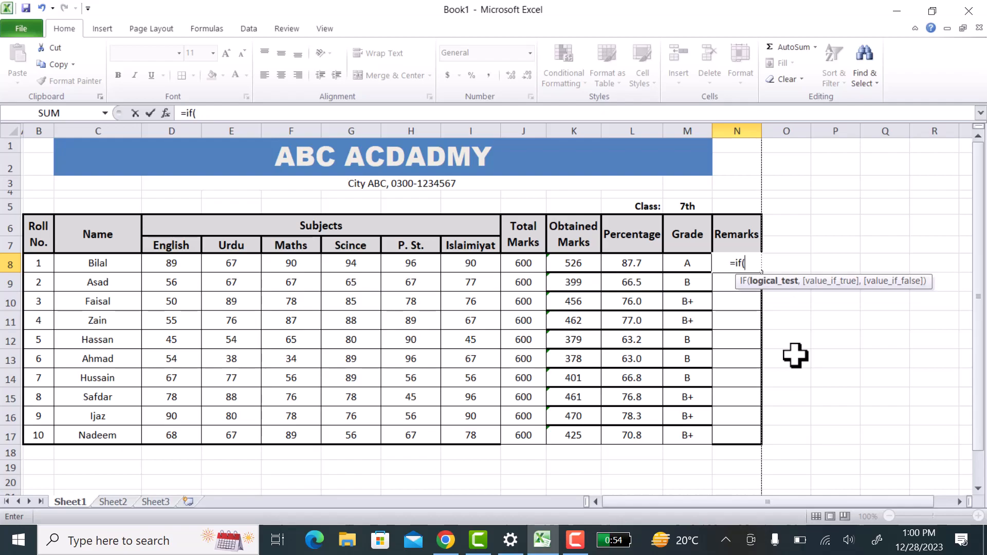
pyautogui.press('Left')
pyautogui.press('Left')
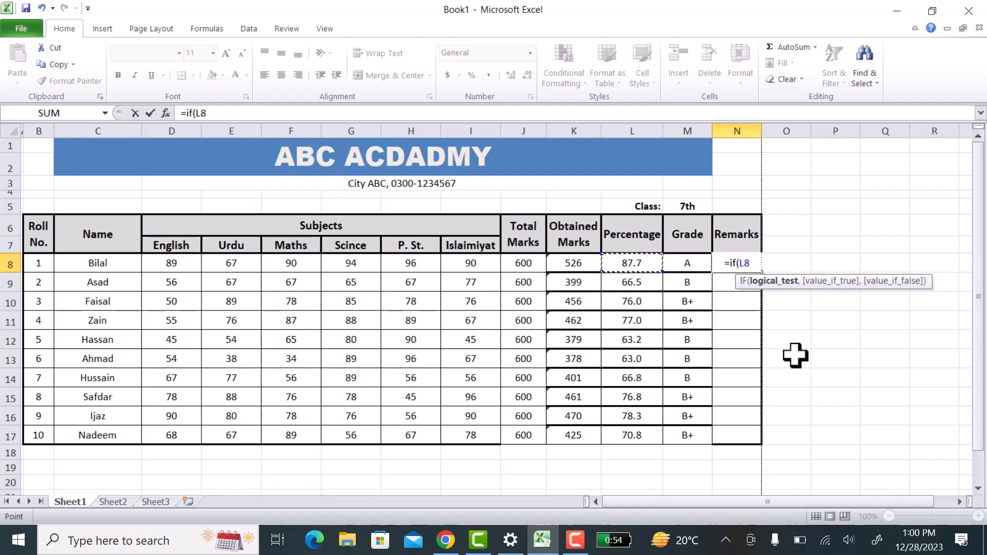
pyautogui.write('>')
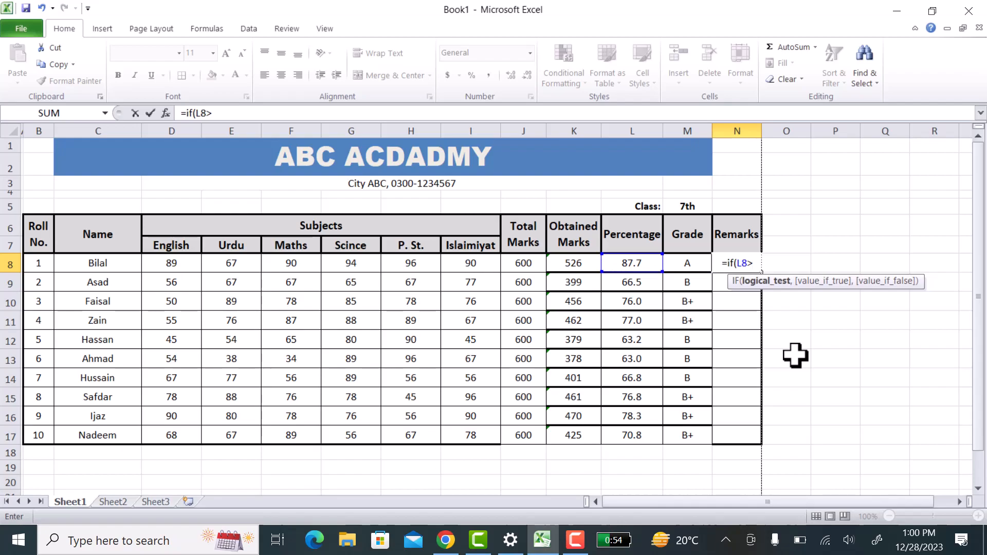
pyautogui.write('=33')
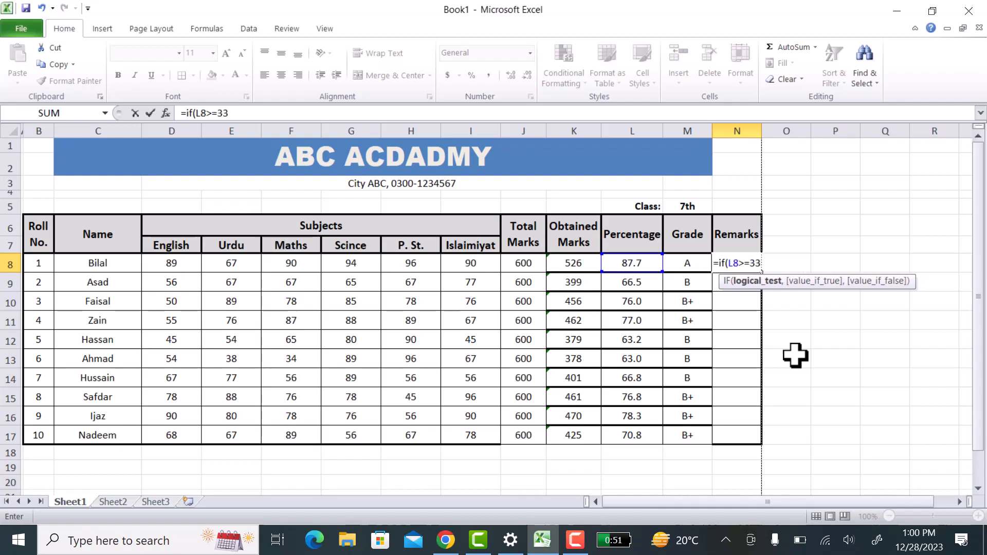
pyautogui.write(',"PA')
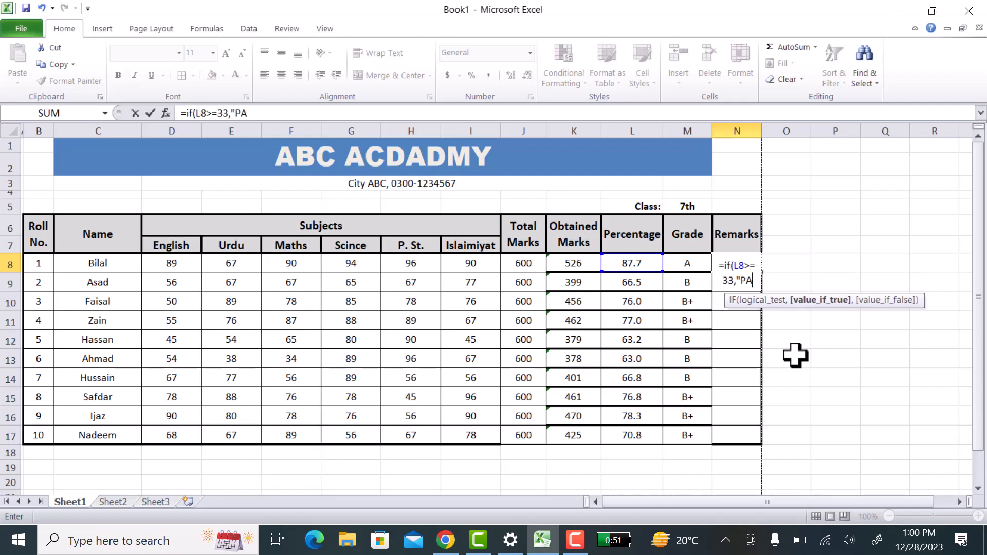
pyautogui.write('SS",')
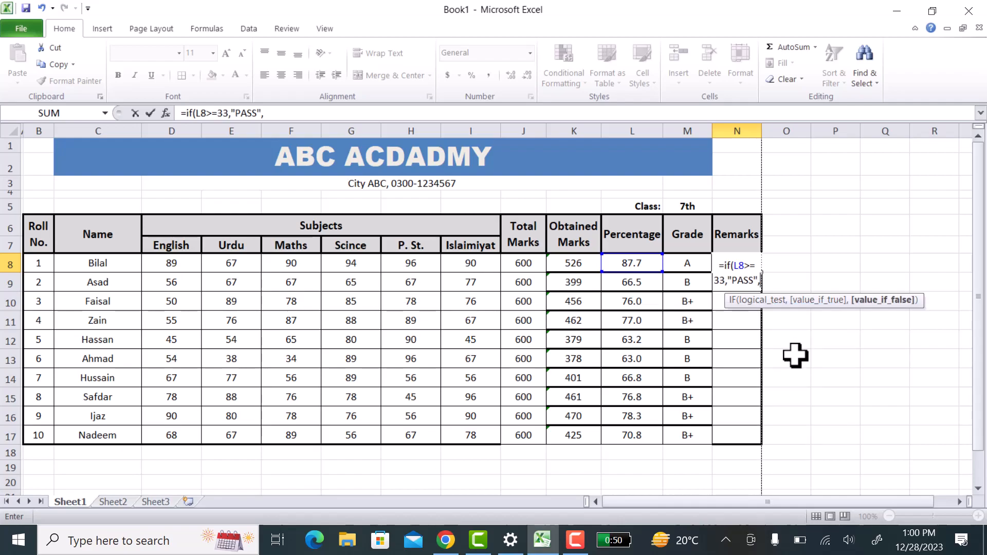
pyautogui.write('"F')
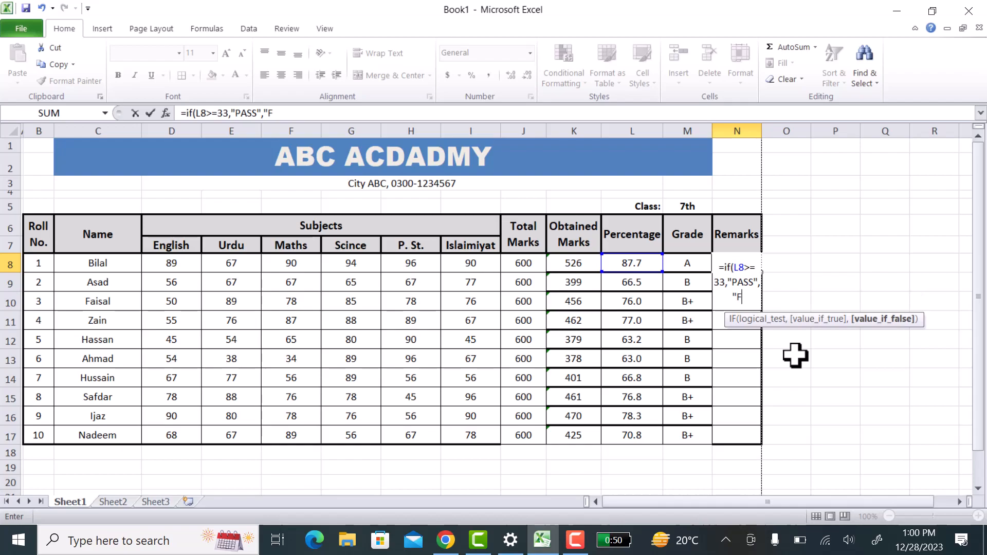
pyautogui.write('AIL")')
pyautogui.press('Return')
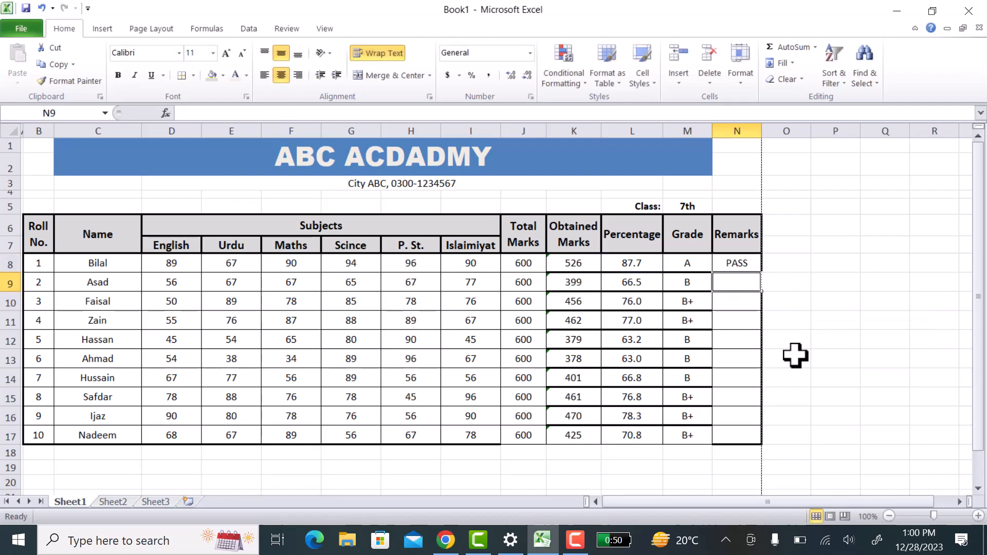
# - Fill the N8 remarks formula down through N17
pyautogui.click(748, 265)
pyautogui.moveTo(763, 273); pyautogui.dragTo(751, 439)
pyautogui.click(723, 341)
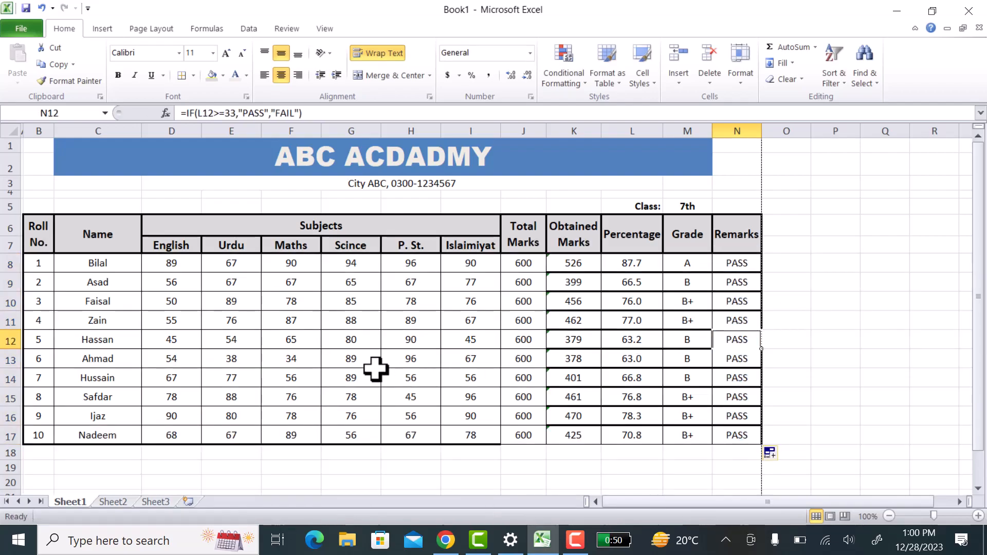
# - Change roll number 10's marks in D17:I17 to 32, 21, 23, 23, 34 and 22
pyautogui.click(157, 435)
pyautogui.write('32')
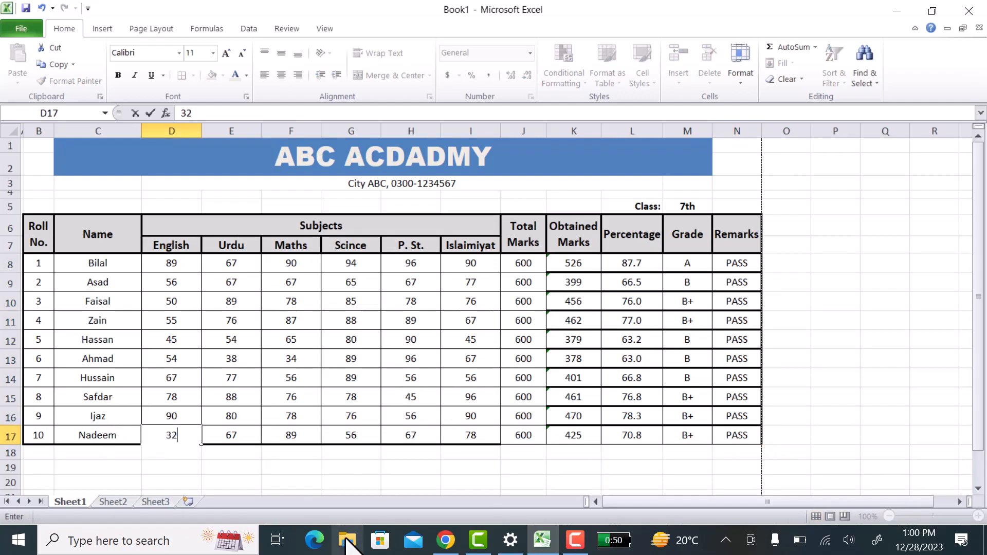
pyautogui.press('Tab')
pyautogui.write('21')
pyautogui.press('Tab')
pyautogui.write('23')
pyautogui.press('Tab')
pyautogui.write('23')
pyautogui.press('Tab')
pyautogui.write('34')
pyautogui.press('Tab')
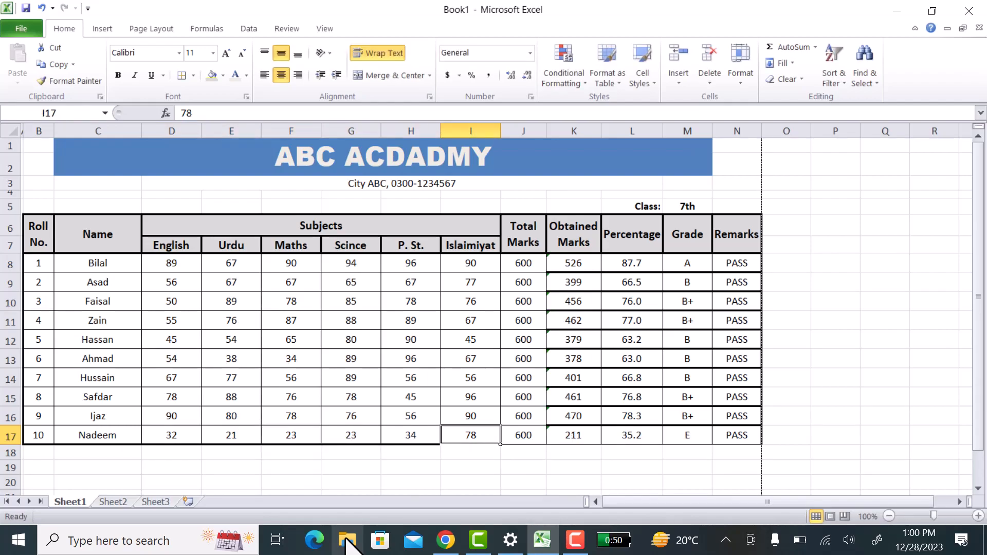
pyautogui.write('22')
pyautogui.press('Tab')
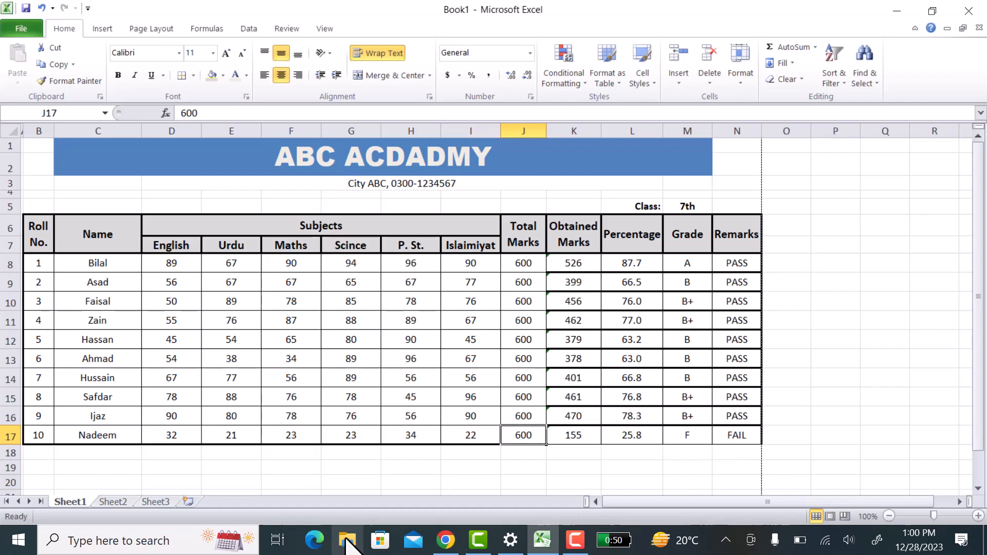